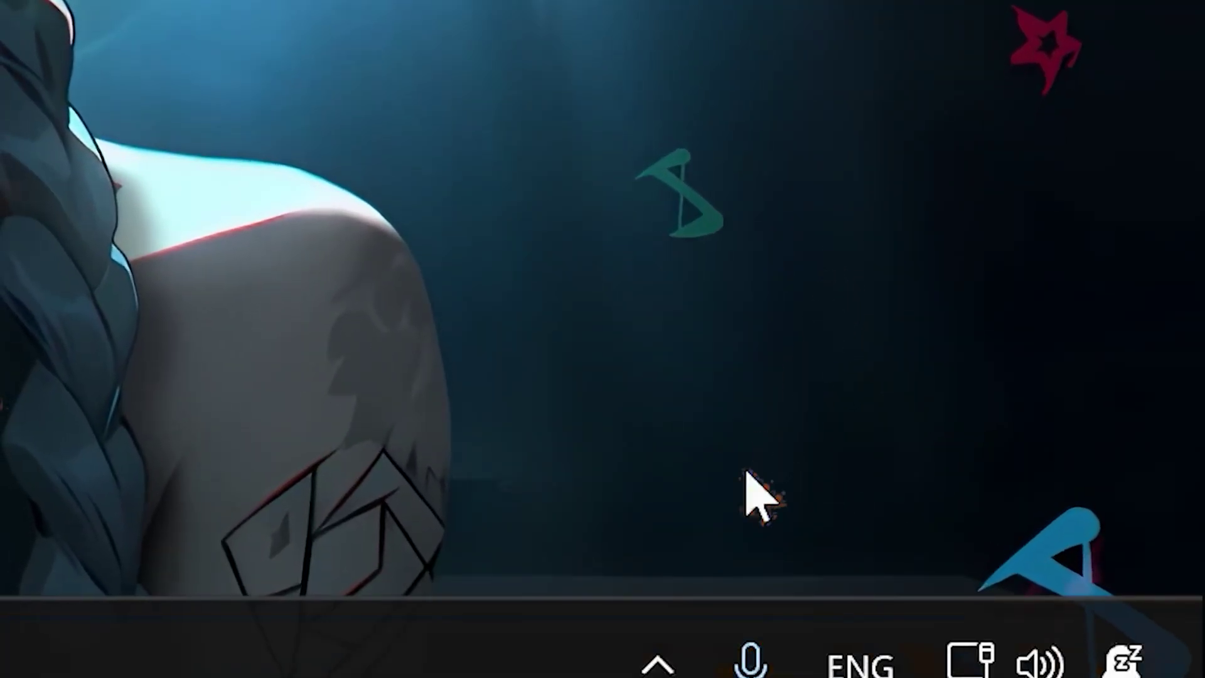
# Exit Riot Vanguard from its hidden system tray icon and confirm with Yes
pyautogui.click(658, 665)
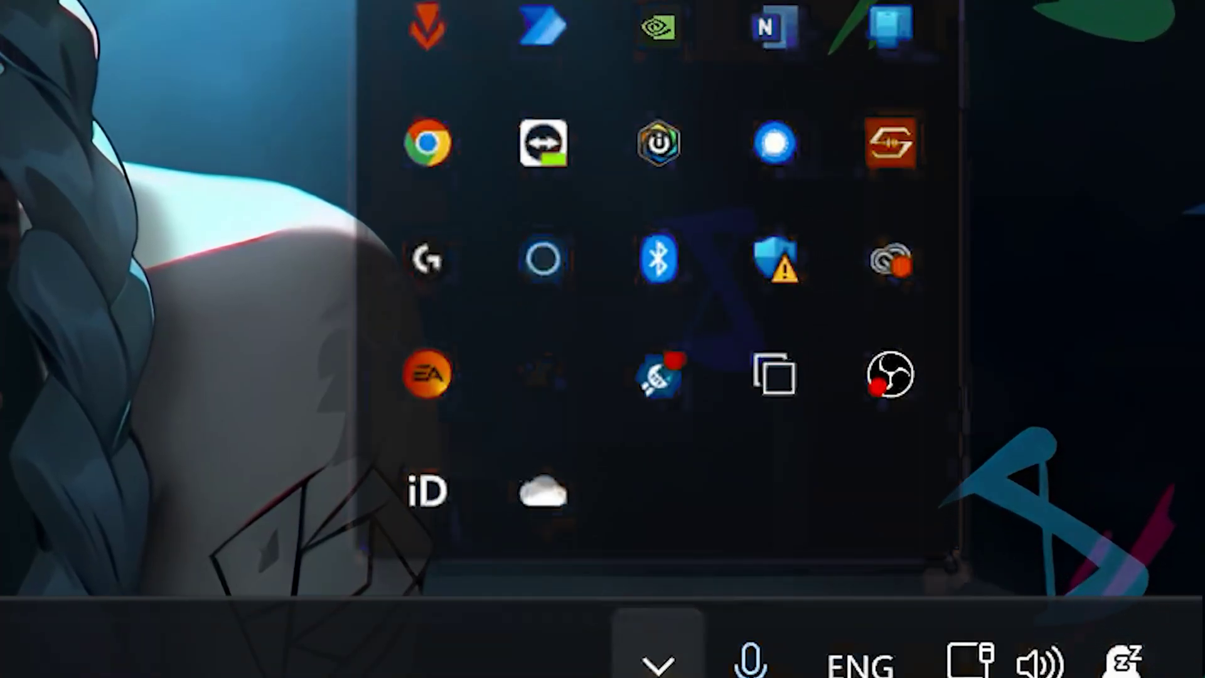
pyautogui.rightClick(425, 52)
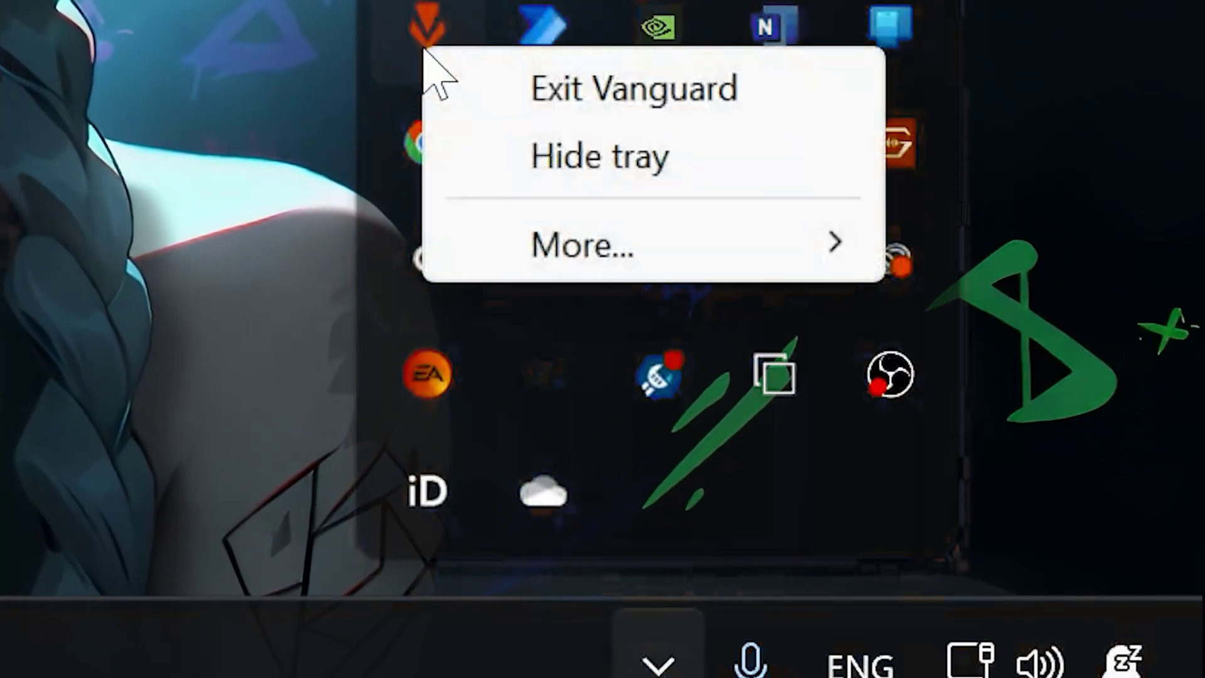
pyautogui.click(649, 88)
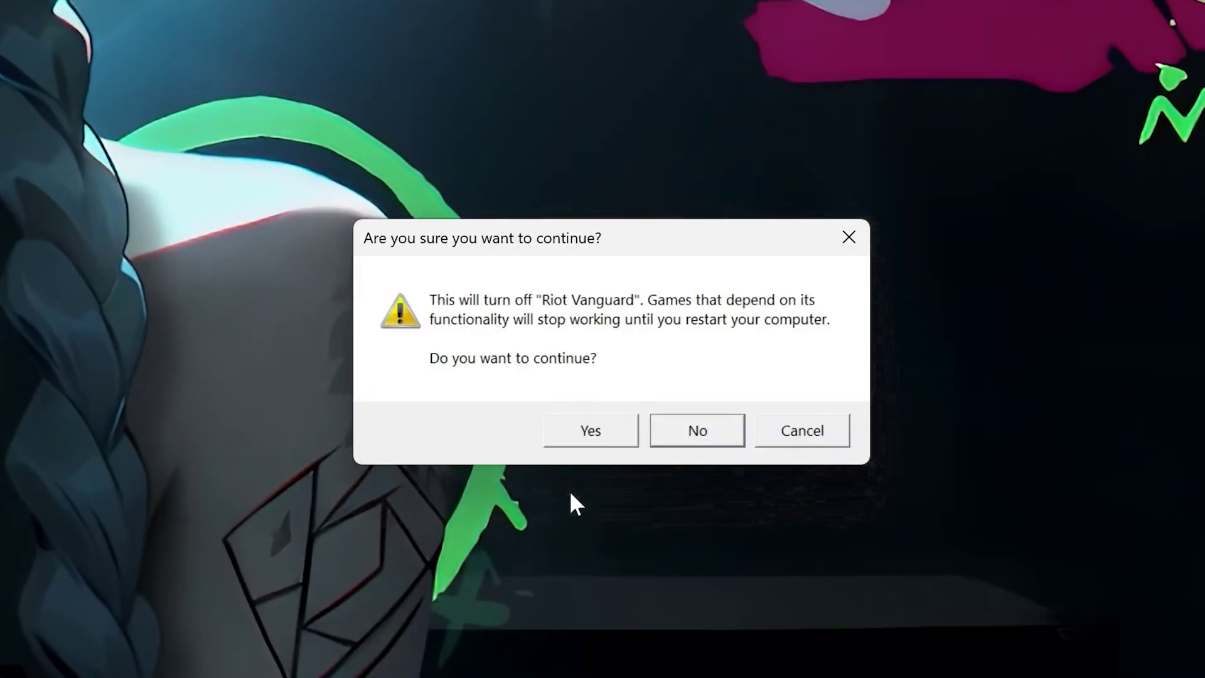
pyautogui.click(590, 433)
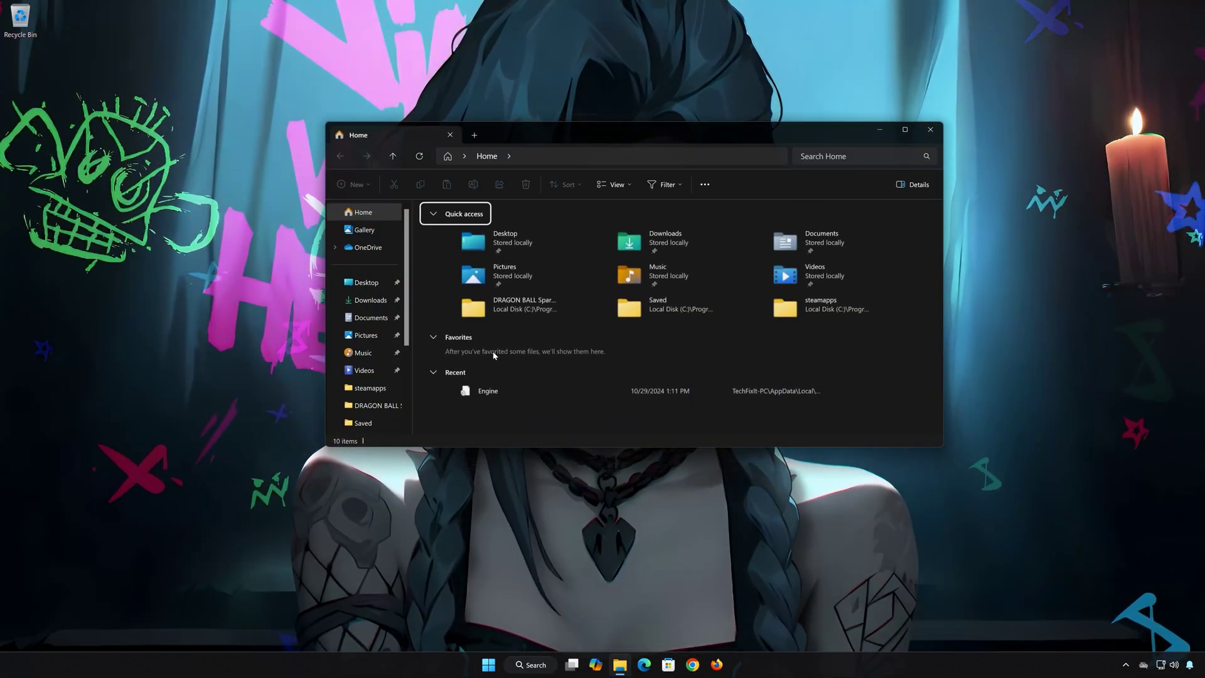
# Delete the Call of Duty folder from Documents
pyautogui.click(387, 320)
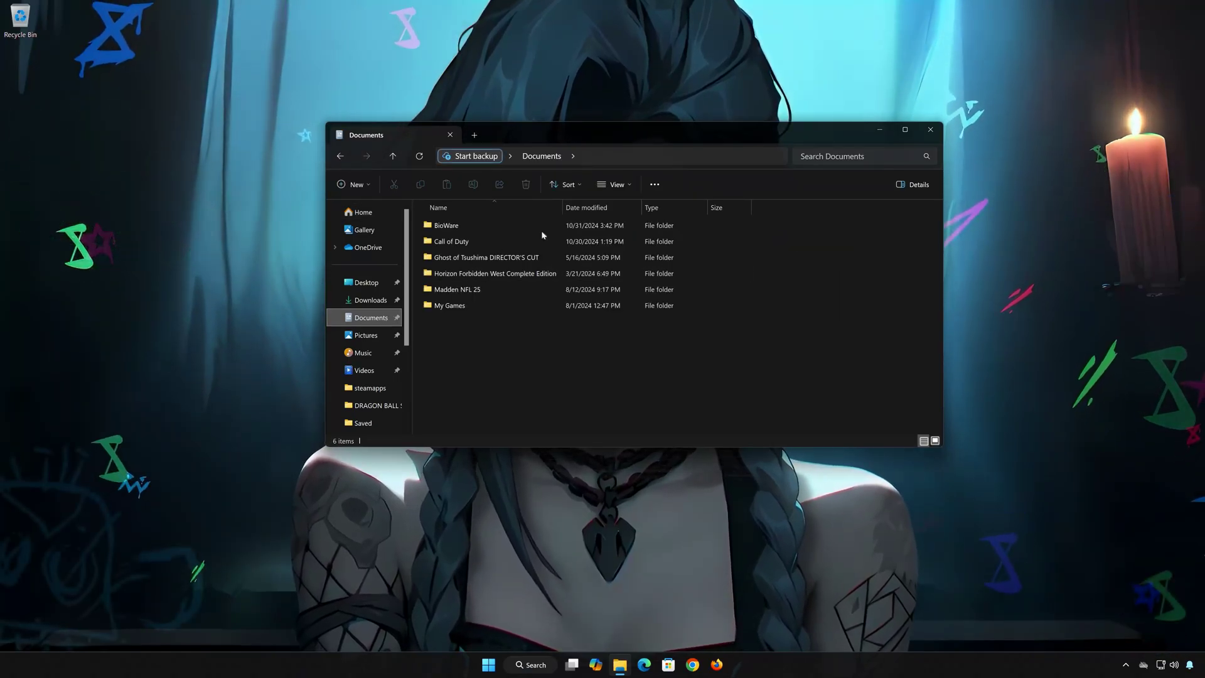
pyautogui.rightClick(468, 242)
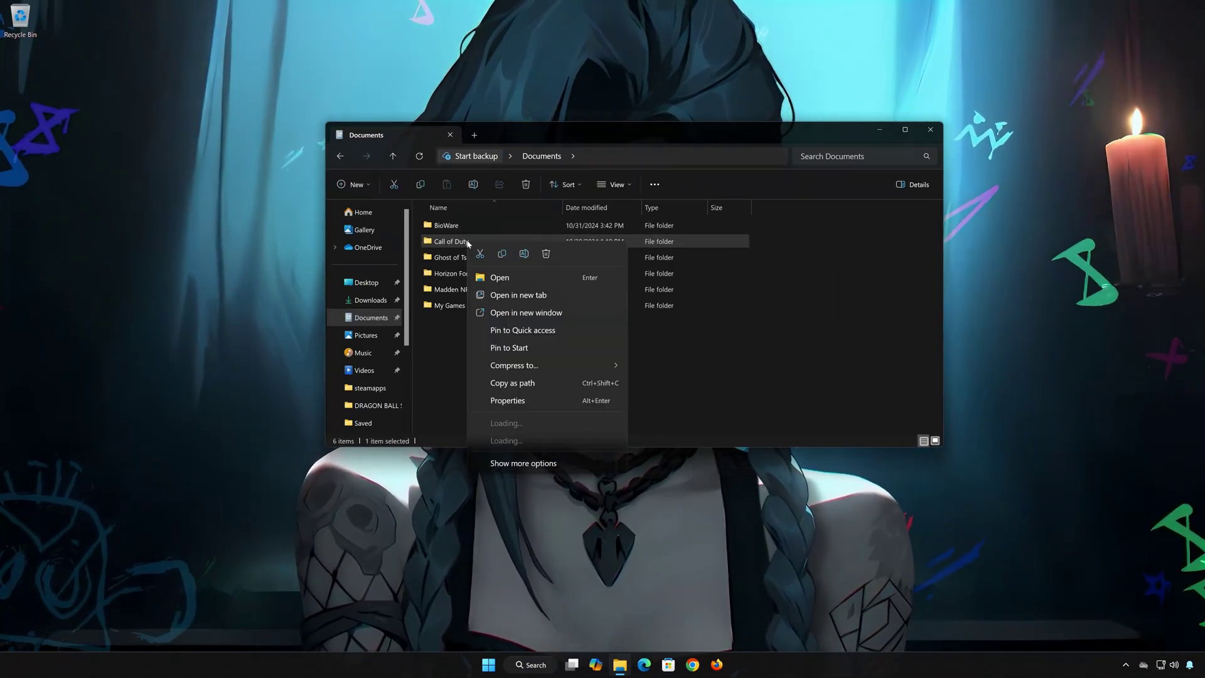
pyautogui.click(546, 254)
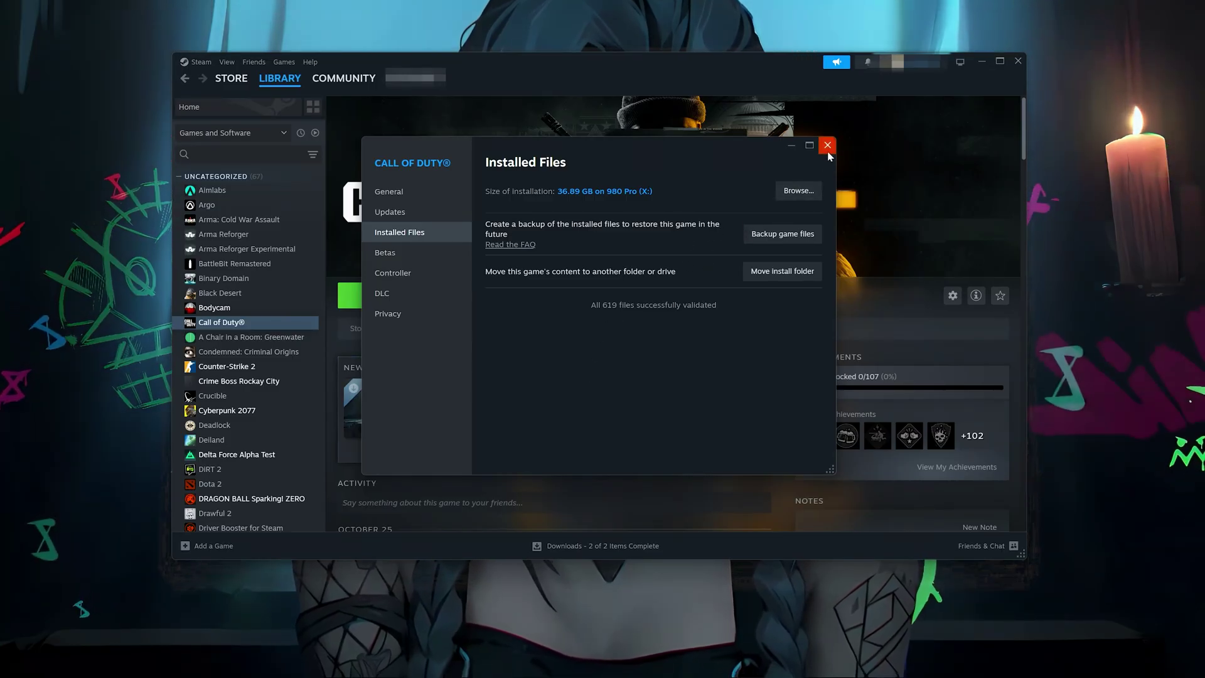
# Verify the integrity of Call of Duty's 619 game files, then exit Steam
pyautogui.click(828, 150)
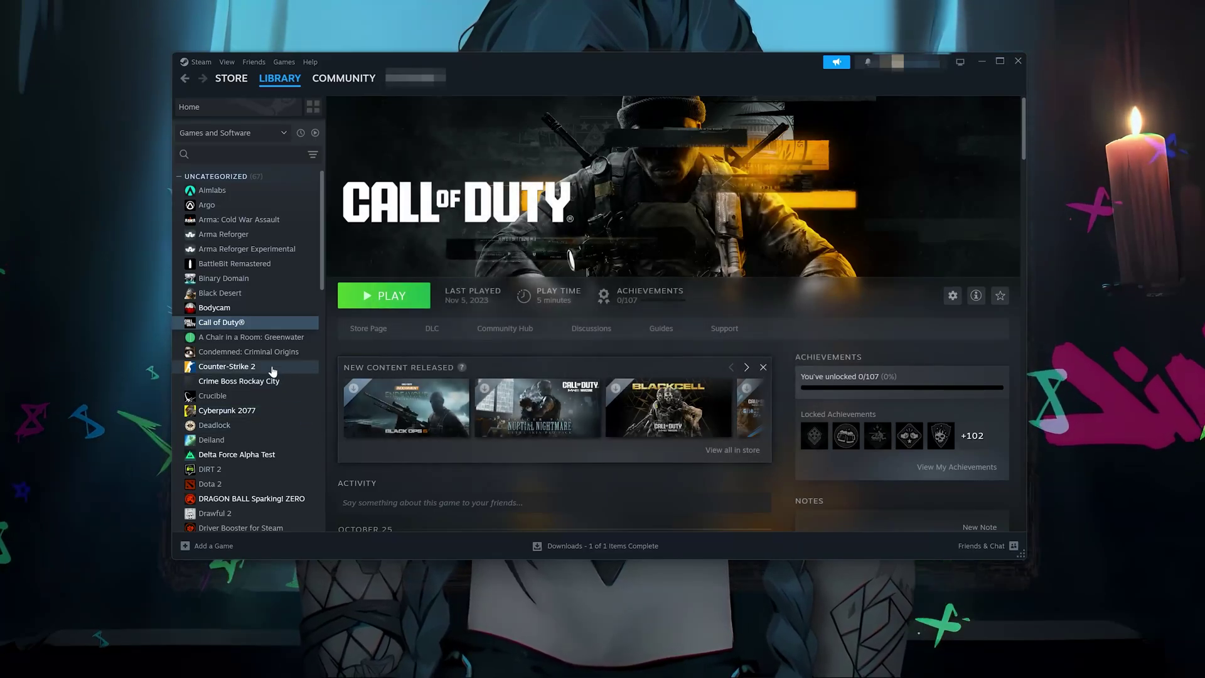
pyautogui.rightClick(274, 323)
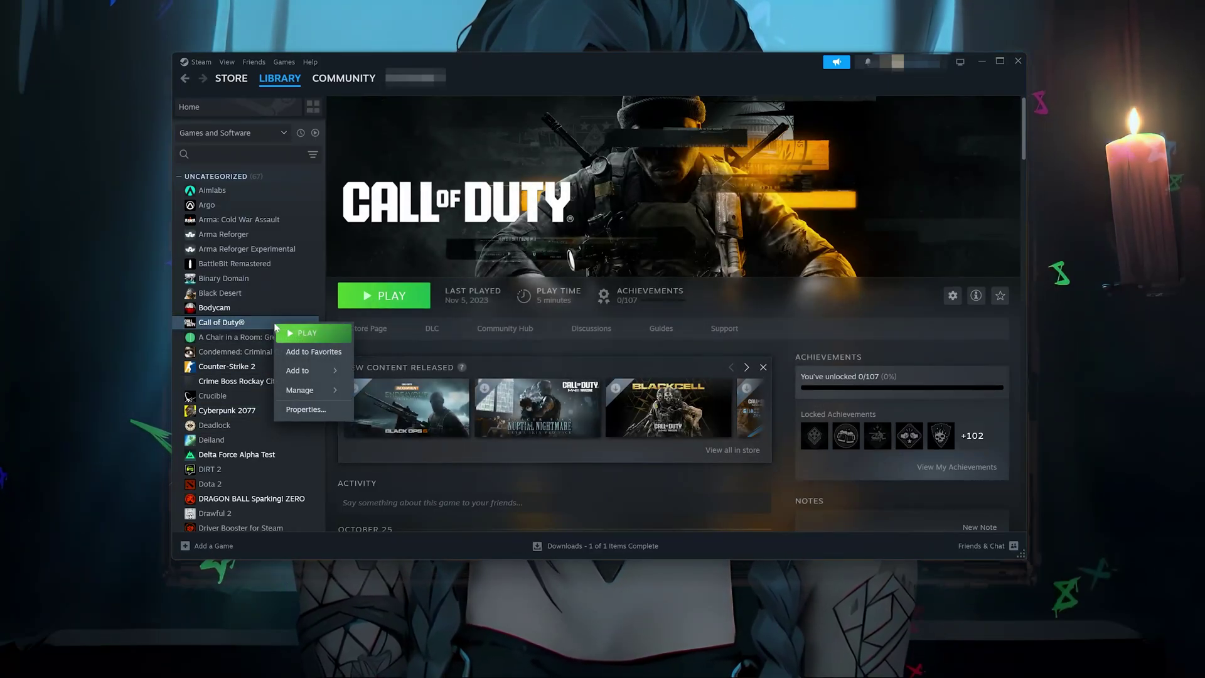
pyautogui.click(304, 409)
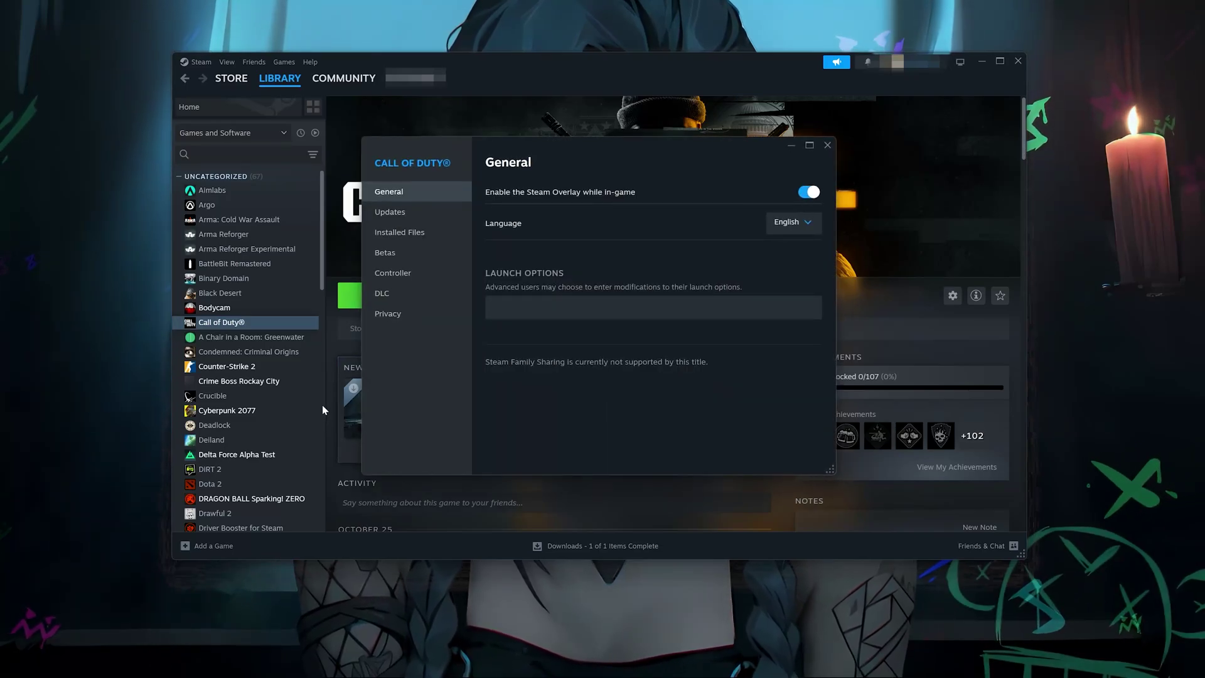
pyautogui.click(432, 235)
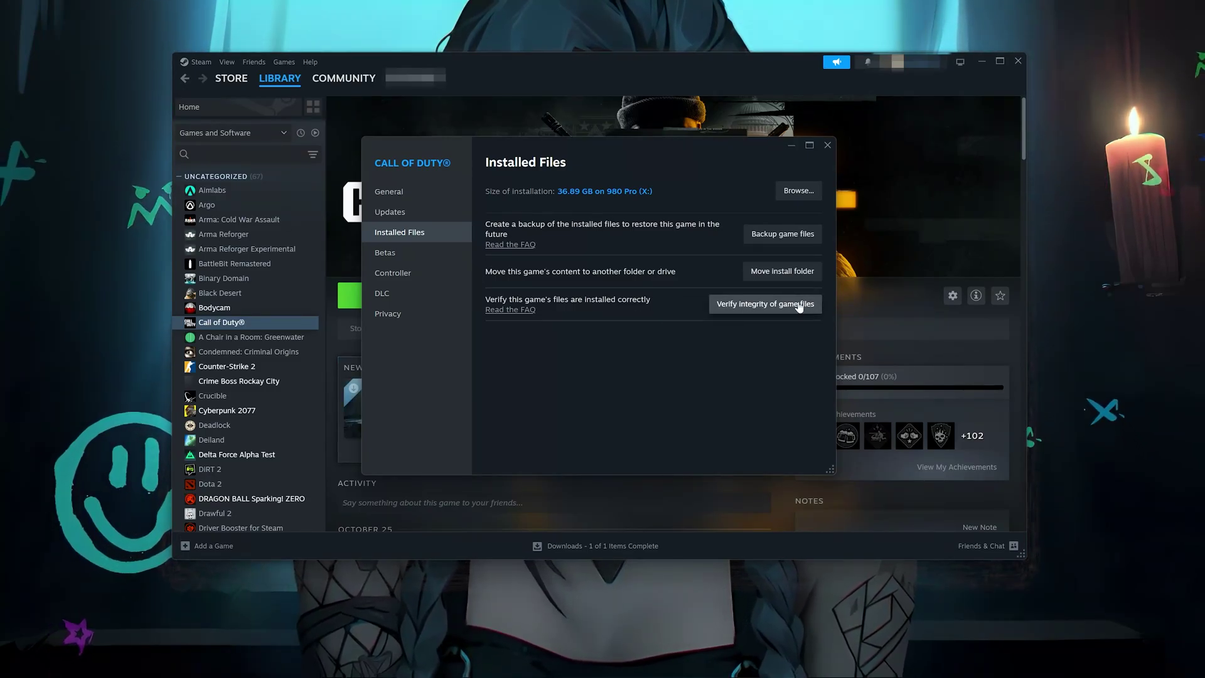
pyautogui.click(762, 307)
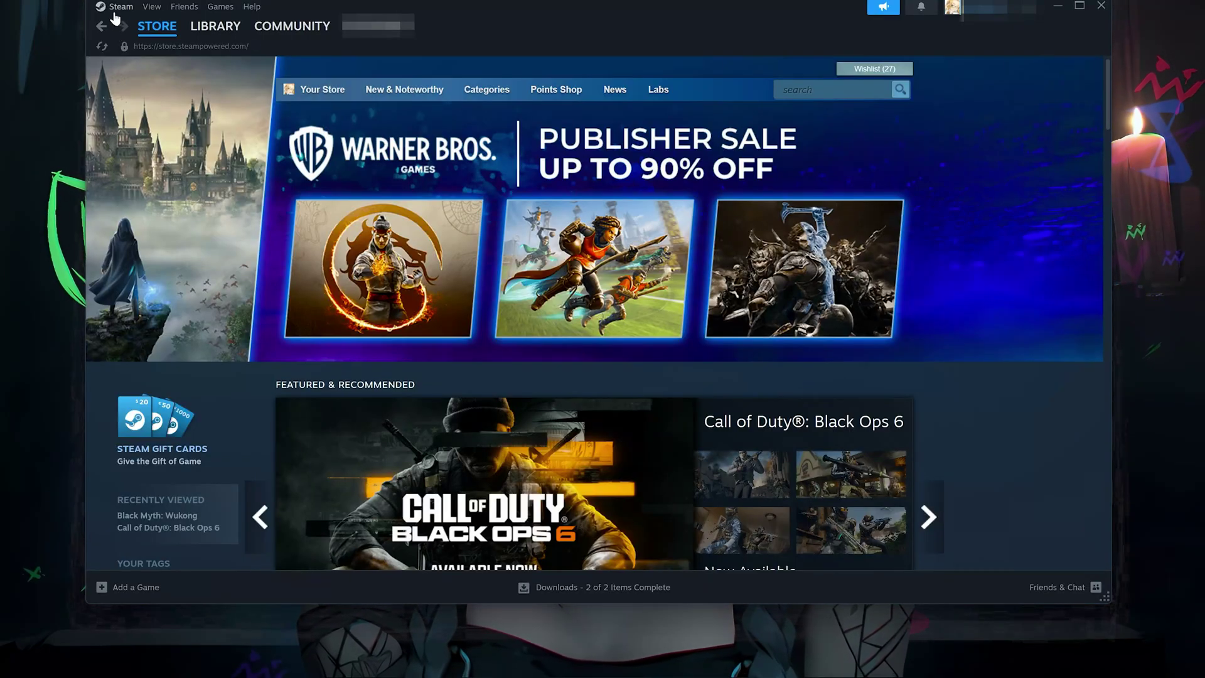
pyautogui.click(115, 8)
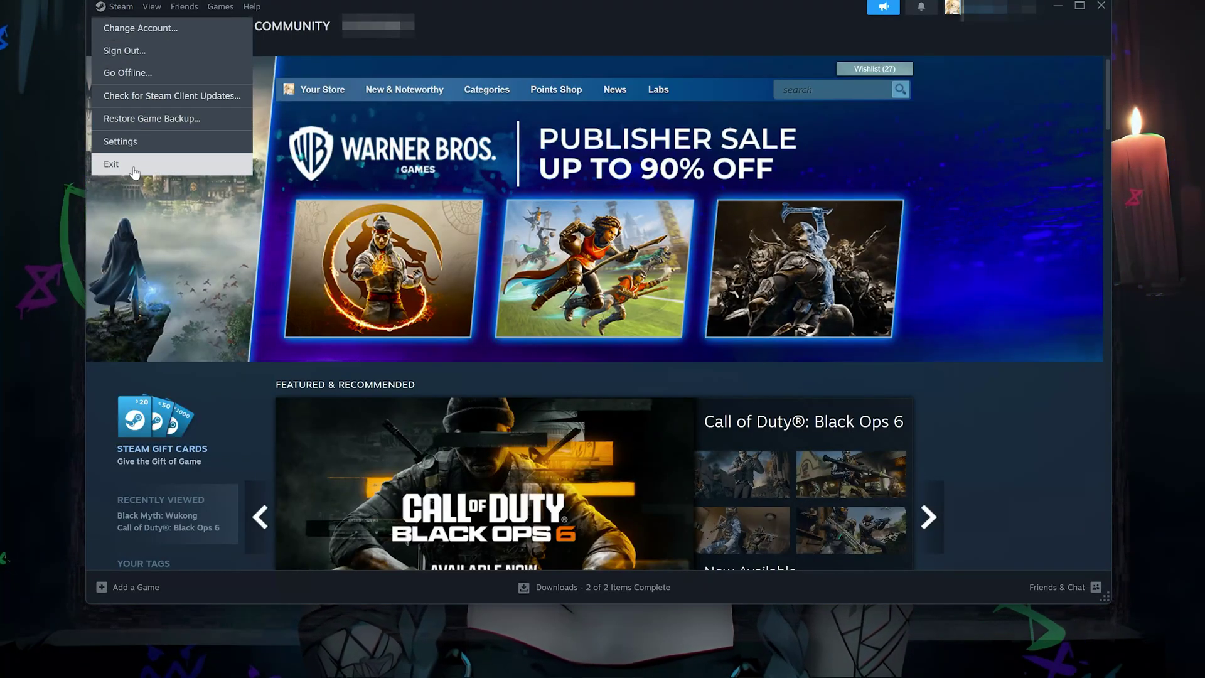
pyautogui.click(134, 168)
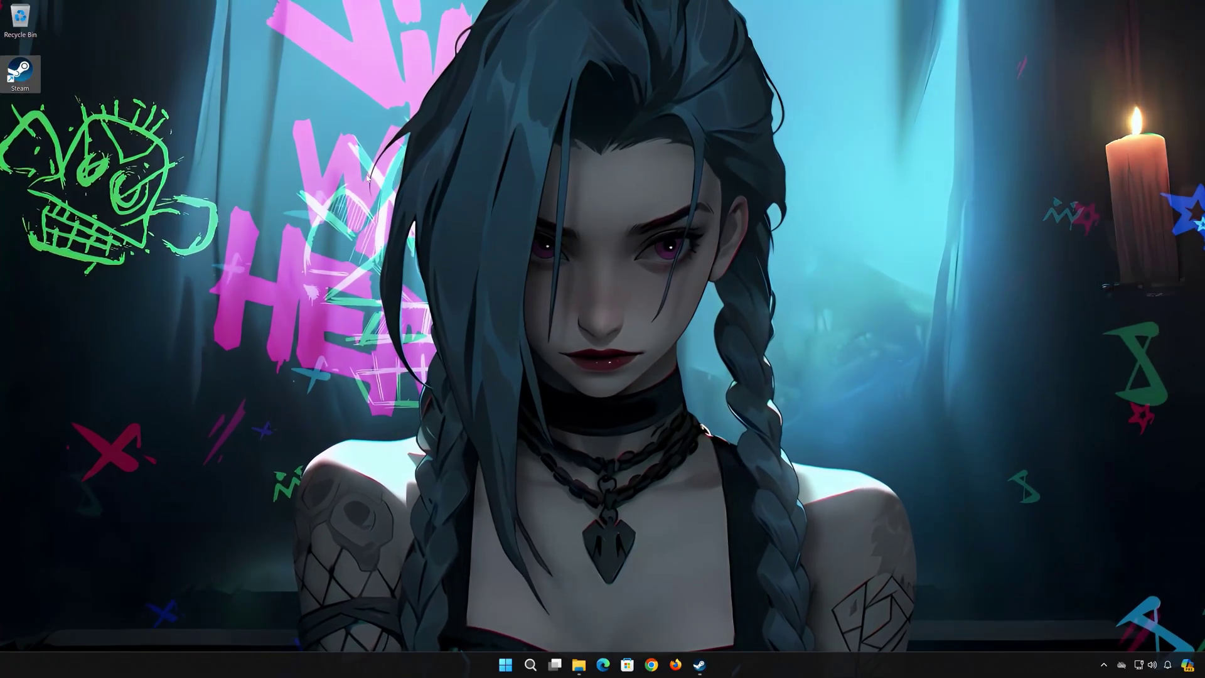
# Follow the Steam shortcut's file location to the Steam install folder in Program Files (x86)
pyautogui.rightClick(30, 75)
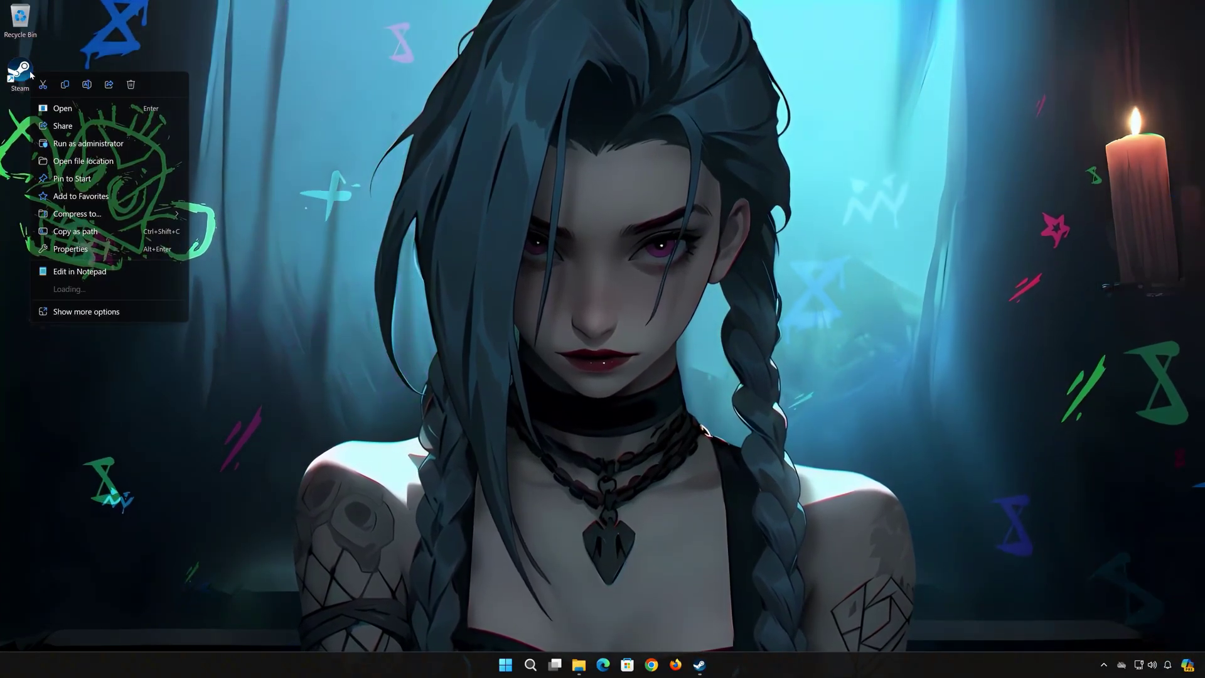
pyautogui.click(123, 162)
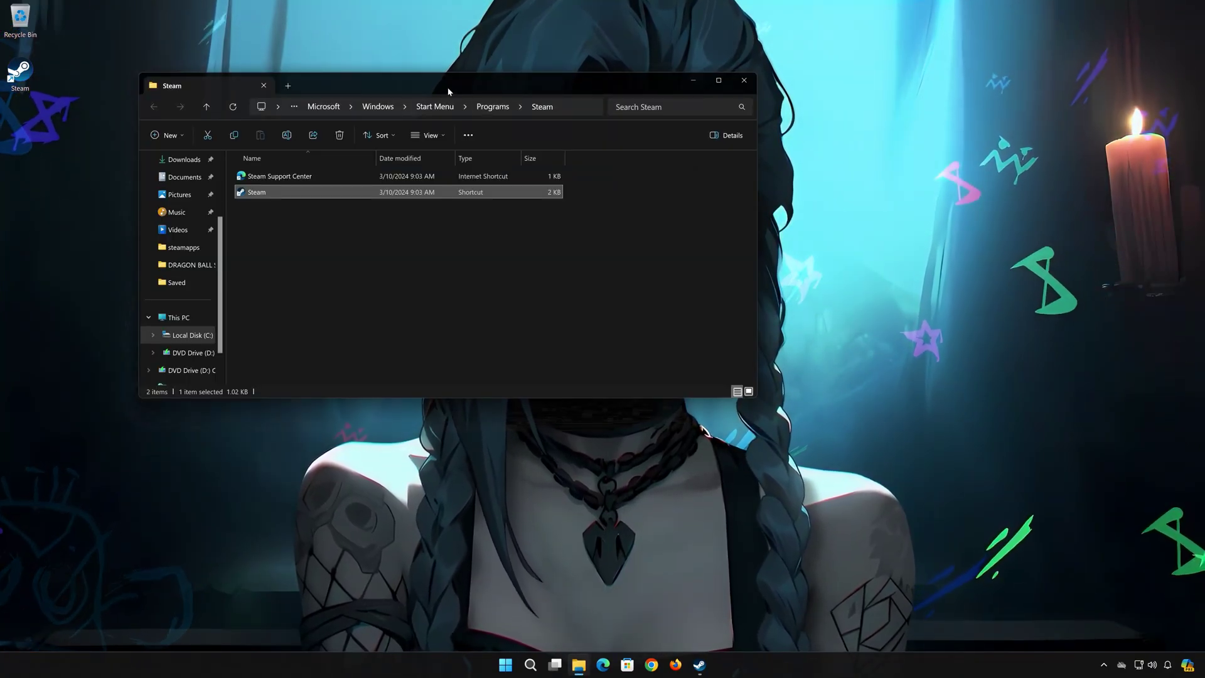
pyautogui.moveTo(443, 137); pyautogui.dragTo(634, 137)
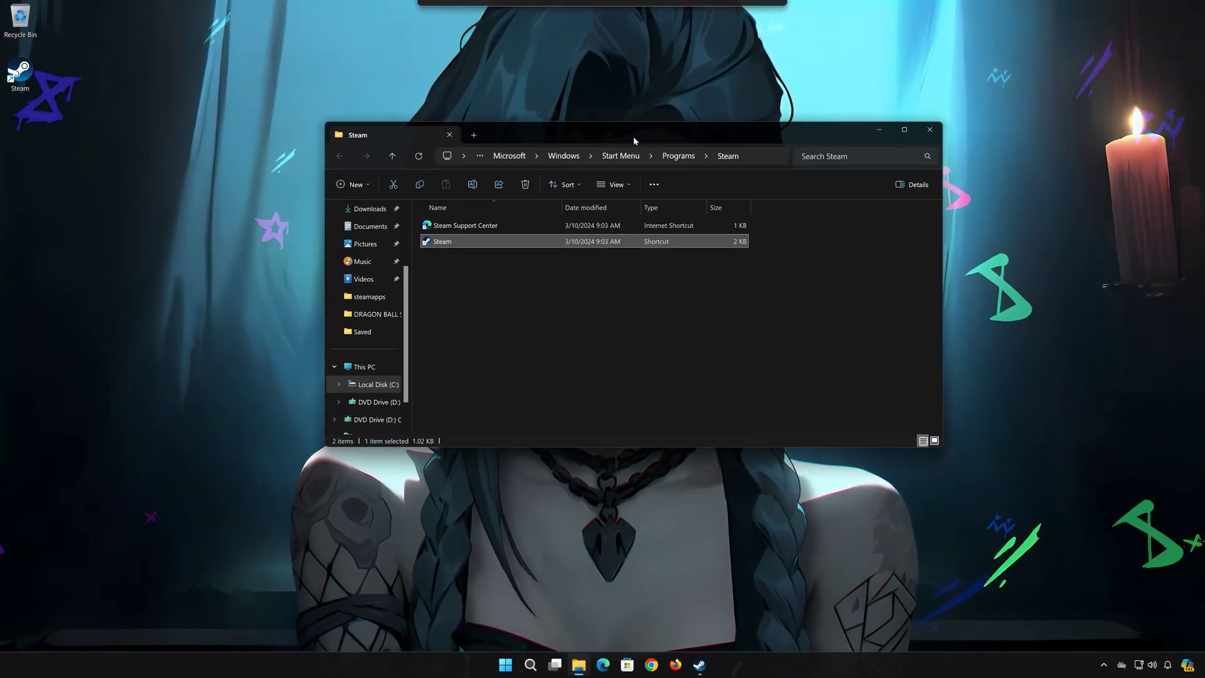
pyautogui.rightClick(482, 245)
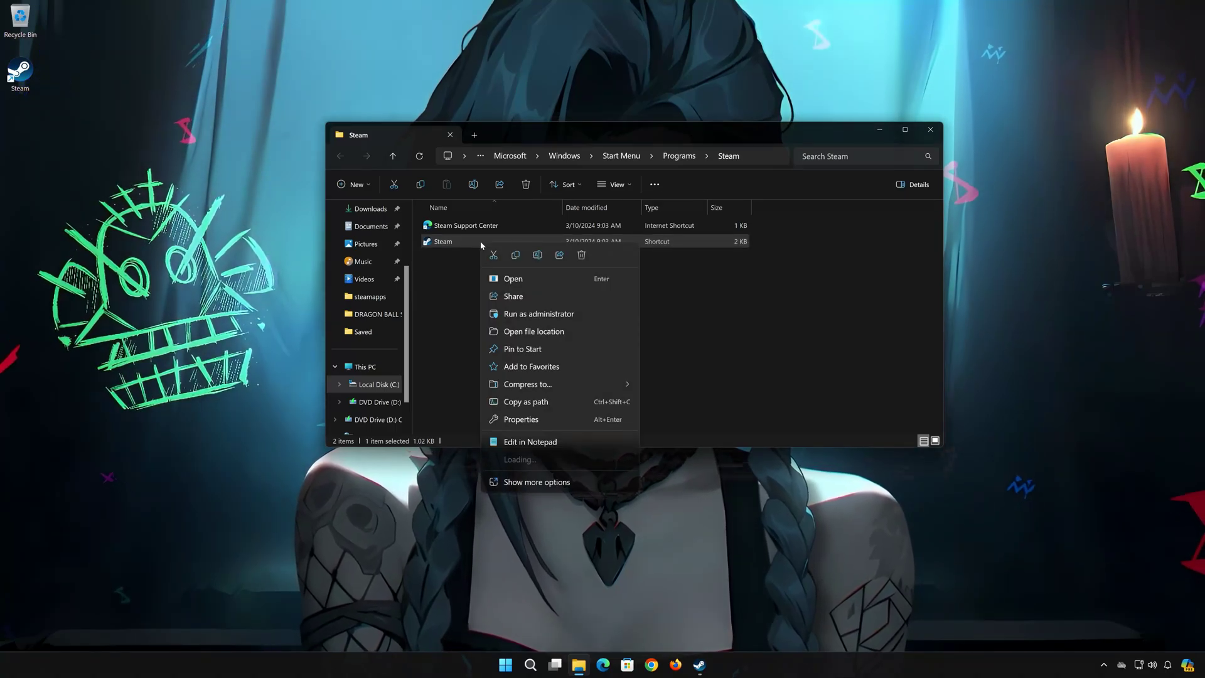
pyautogui.click(545, 333)
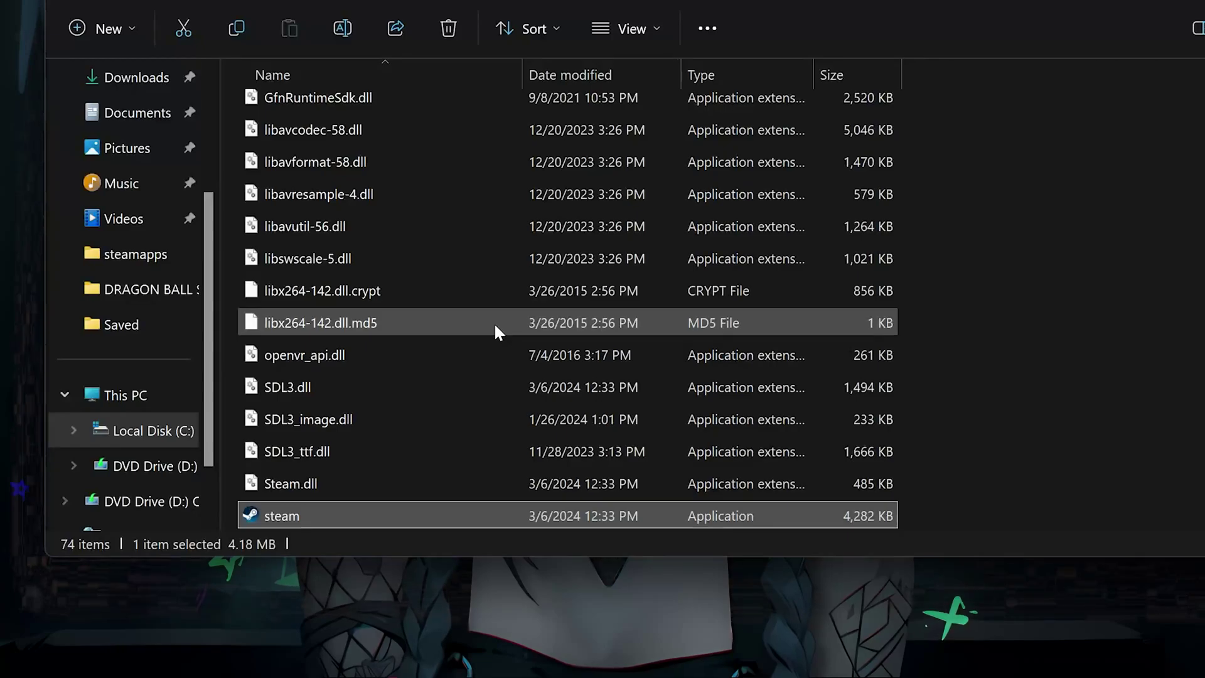
pyautogui.scroll(-4, 494, 322)
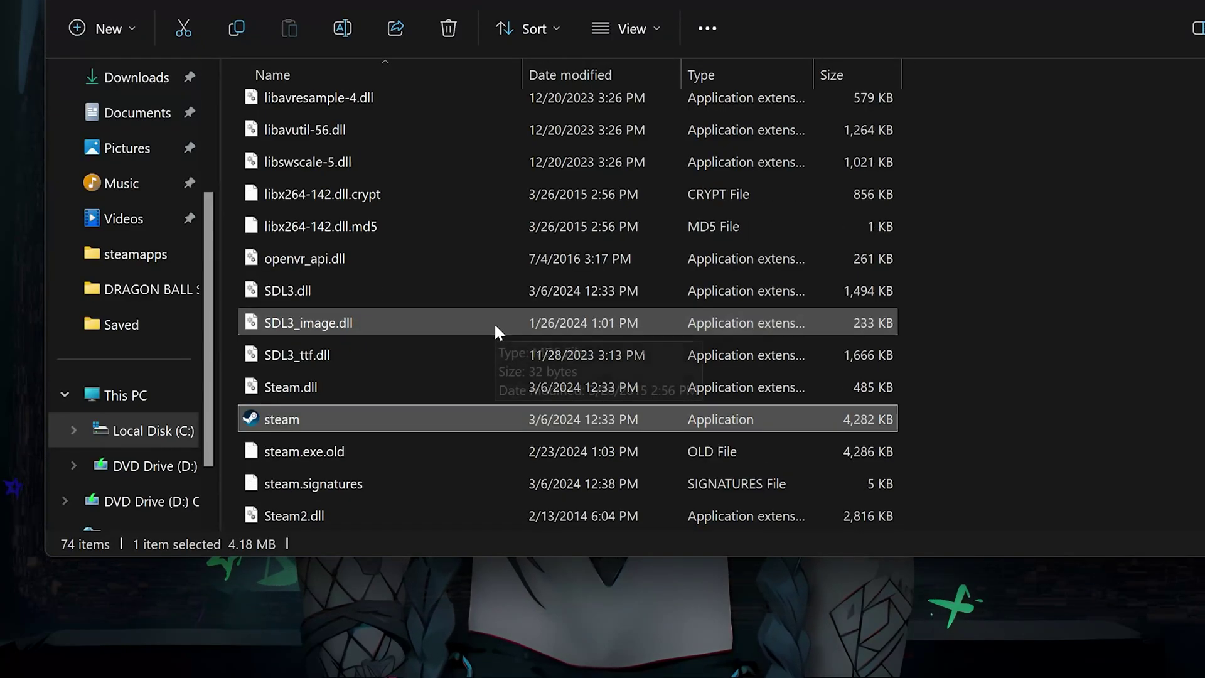
pyautogui.scroll(1, 494, 322)
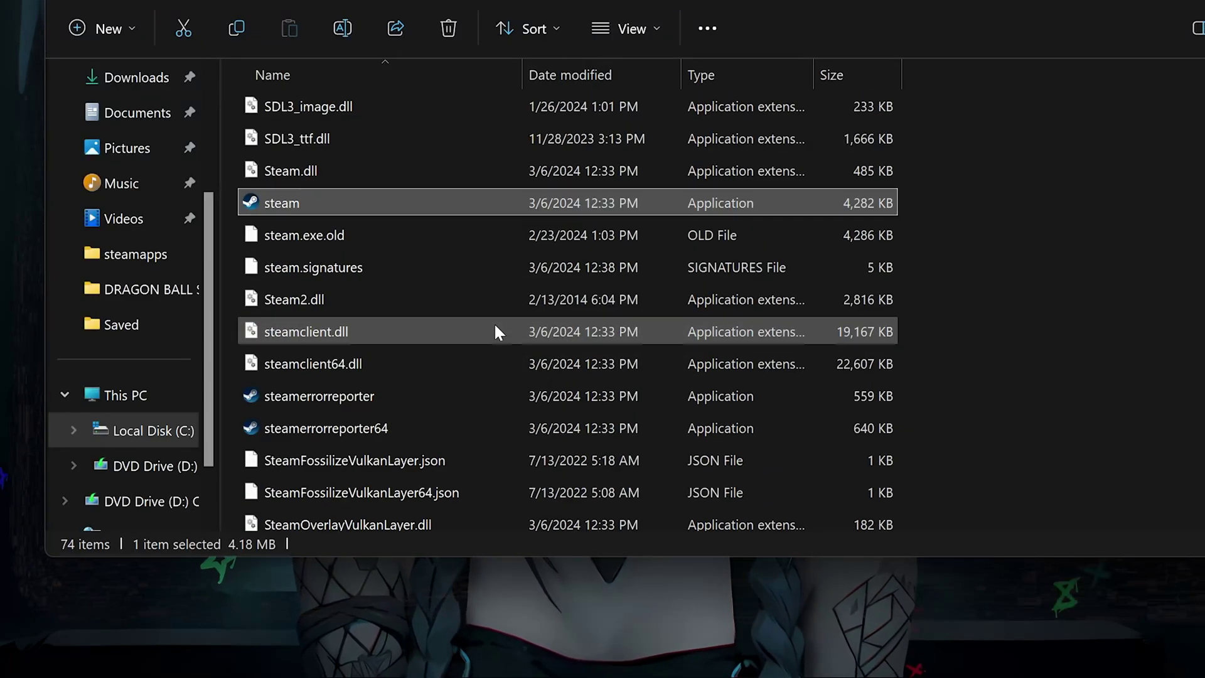
# Review steam.exe's Compatibility settings, confirm with OK and close File Explorer
pyautogui.rightClick(361, 197)
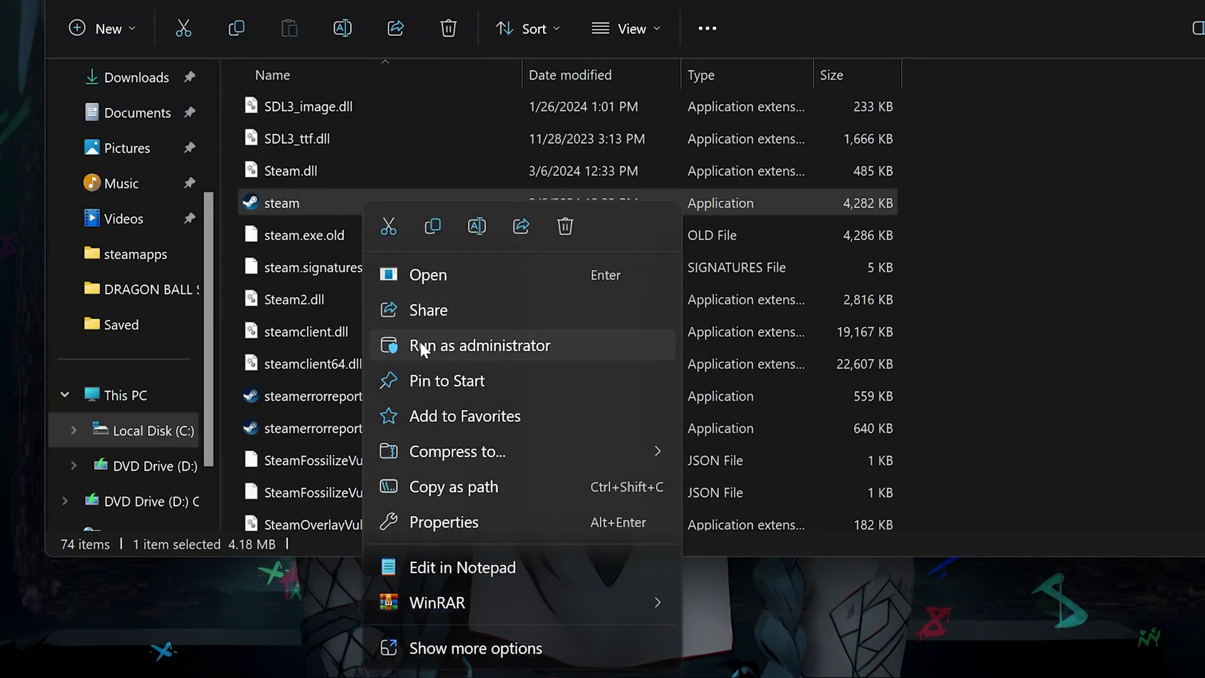
pyautogui.click(482, 529)
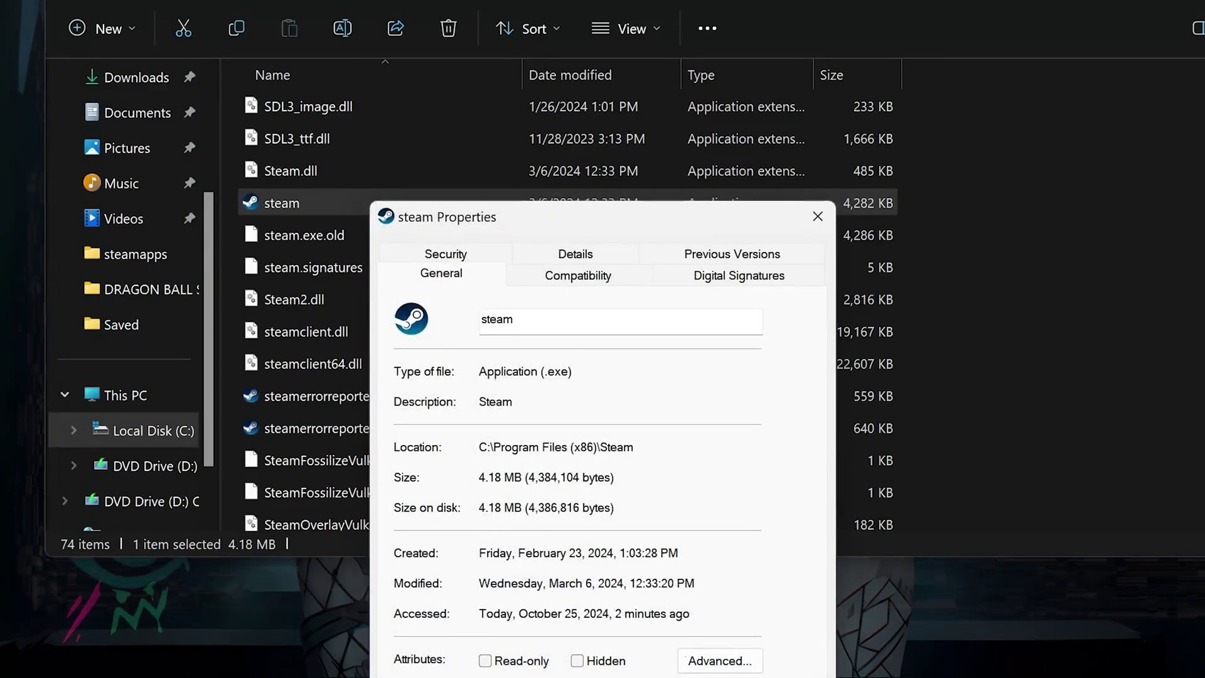
pyautogui.moveTo(603, 224); pyautogui.dragTo(592, 29)
pyautogui.click(569, 80)
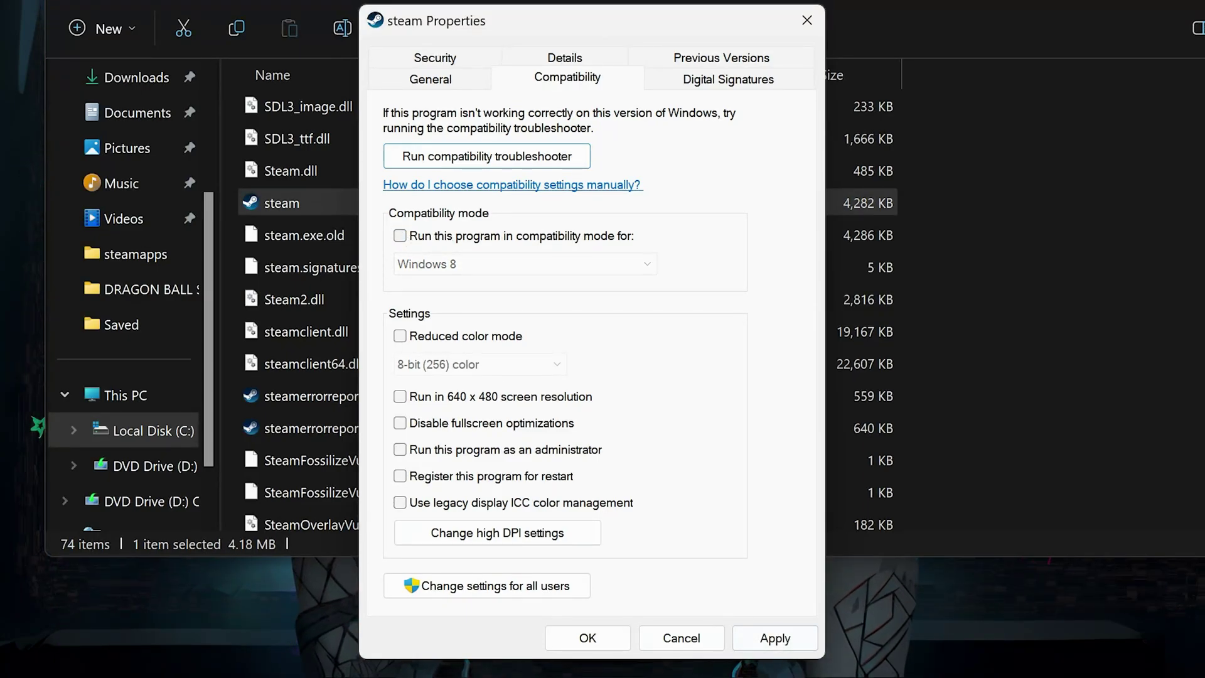
pyautogui.click(588, 638)
pyautogui.click(932, 133)
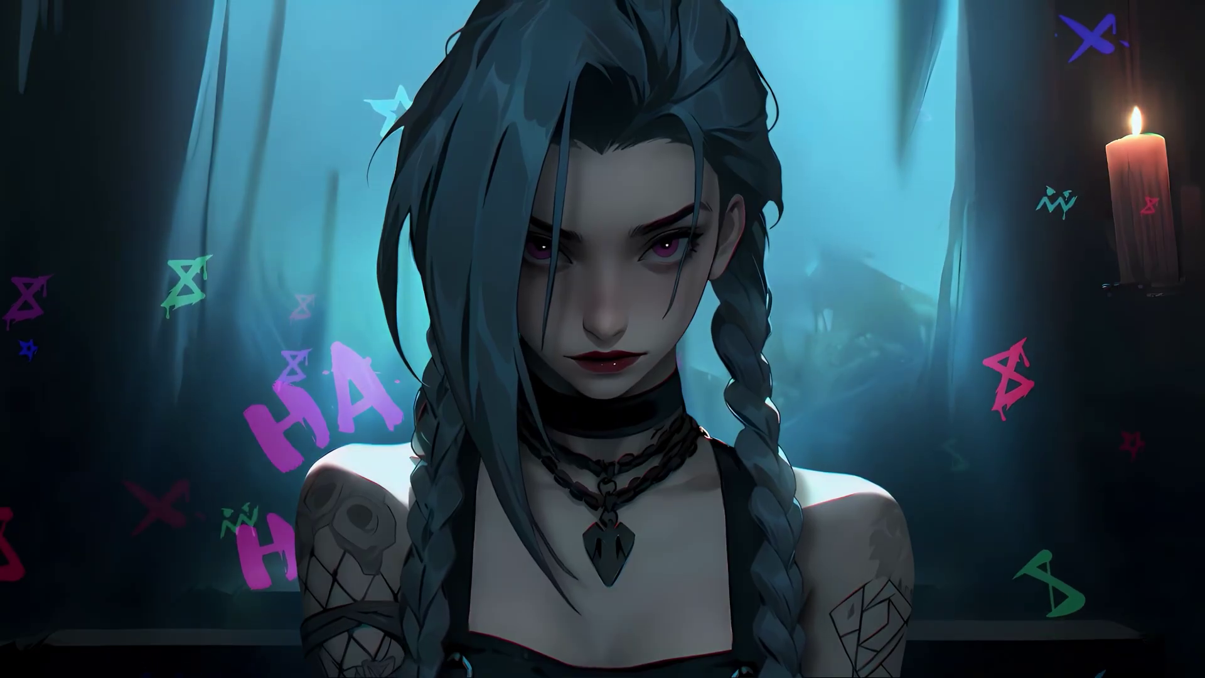
# Add the Call of Duty® Microsoft Store app to Graphics settings with High performance preference
pyautogui.press('super')
pyautogui.write('graphics settings')
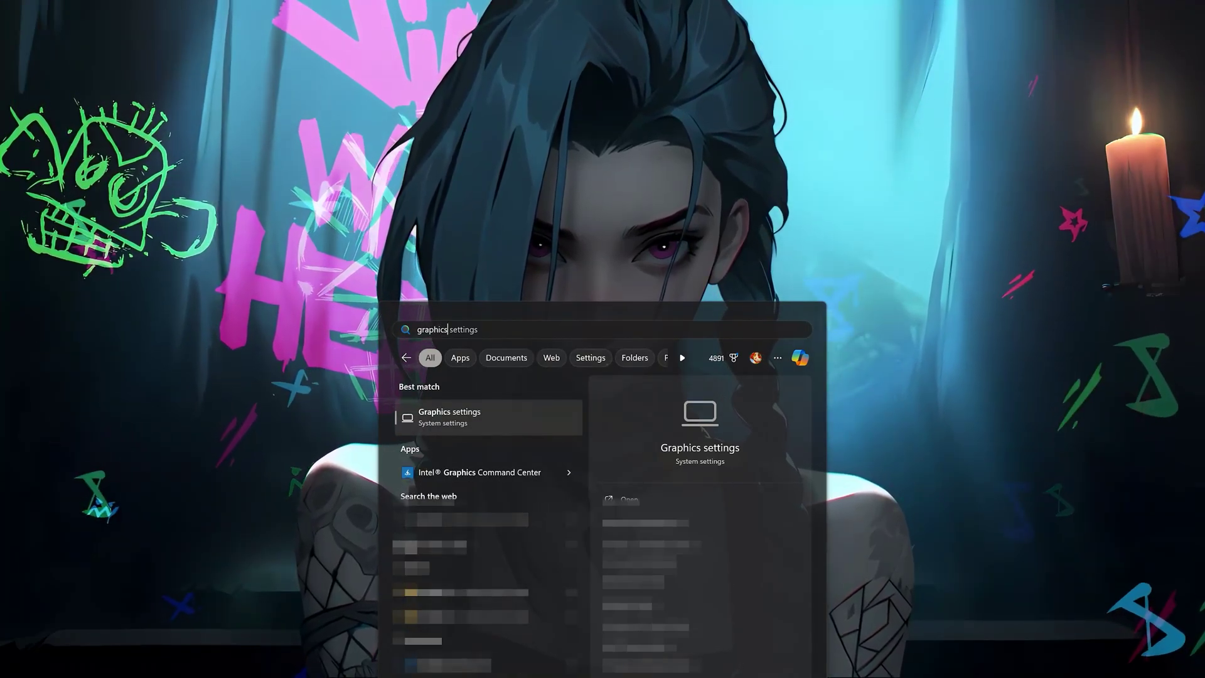
pyautogui.click(511, 416)
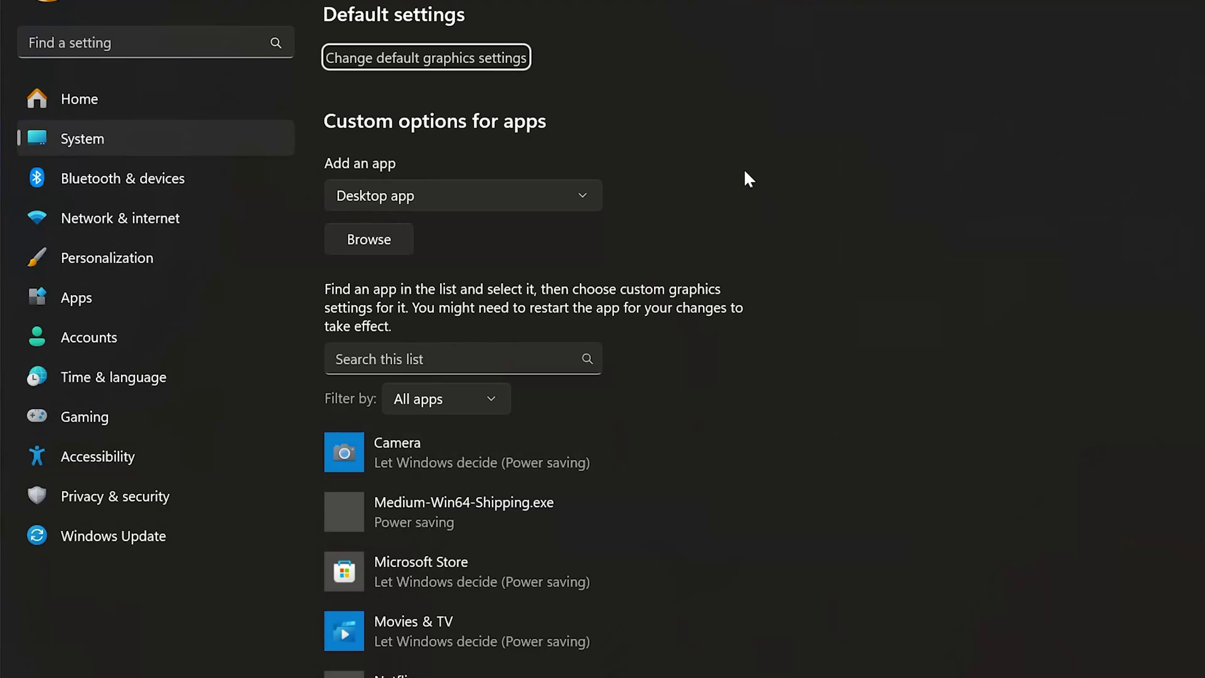
pyautogui.click(481, 188)
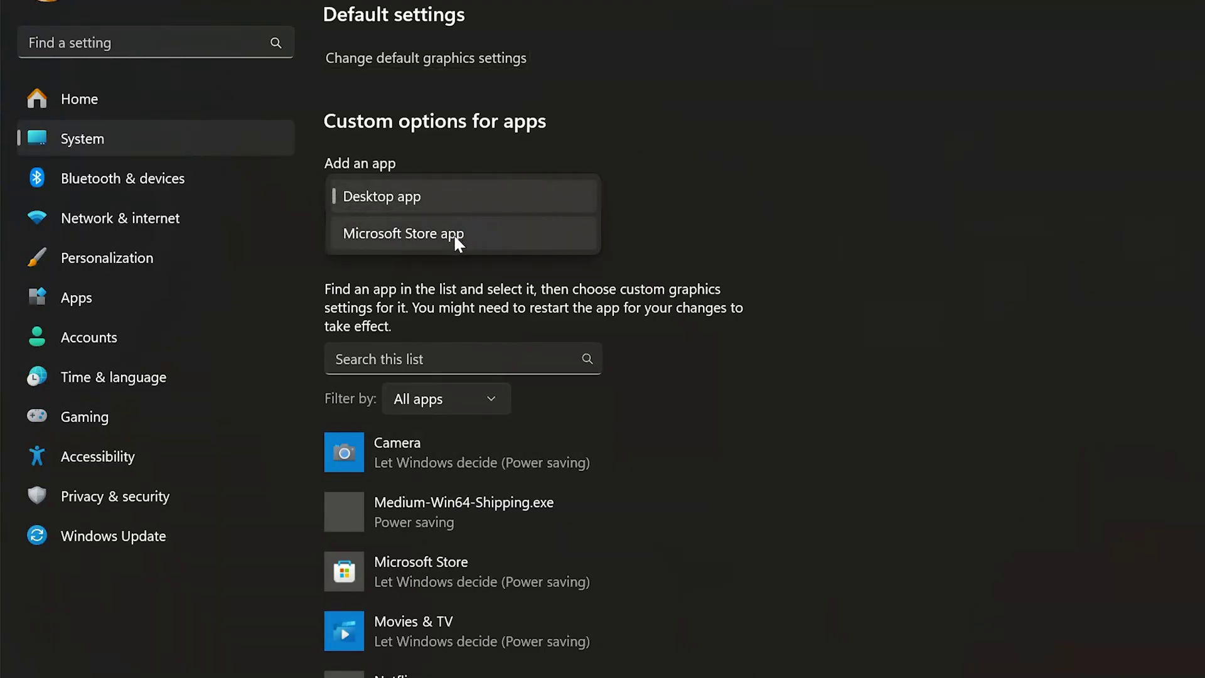
pyautogui.click(399, 236)
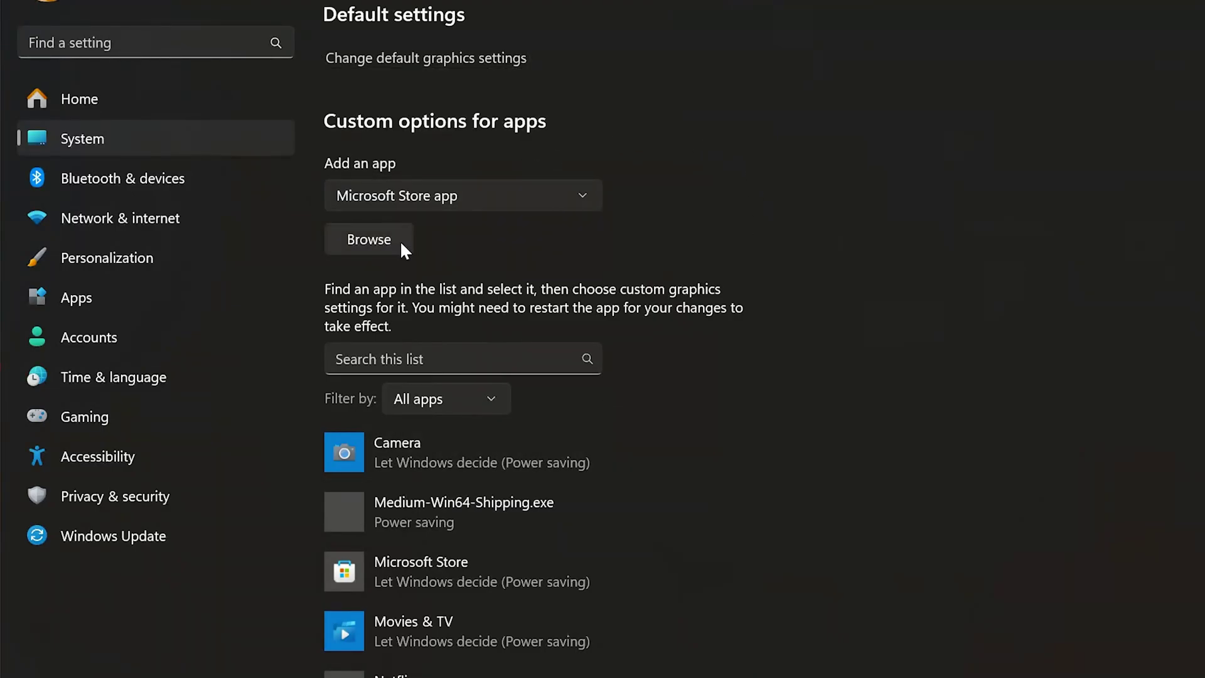
pyautogui.click(372, 246)
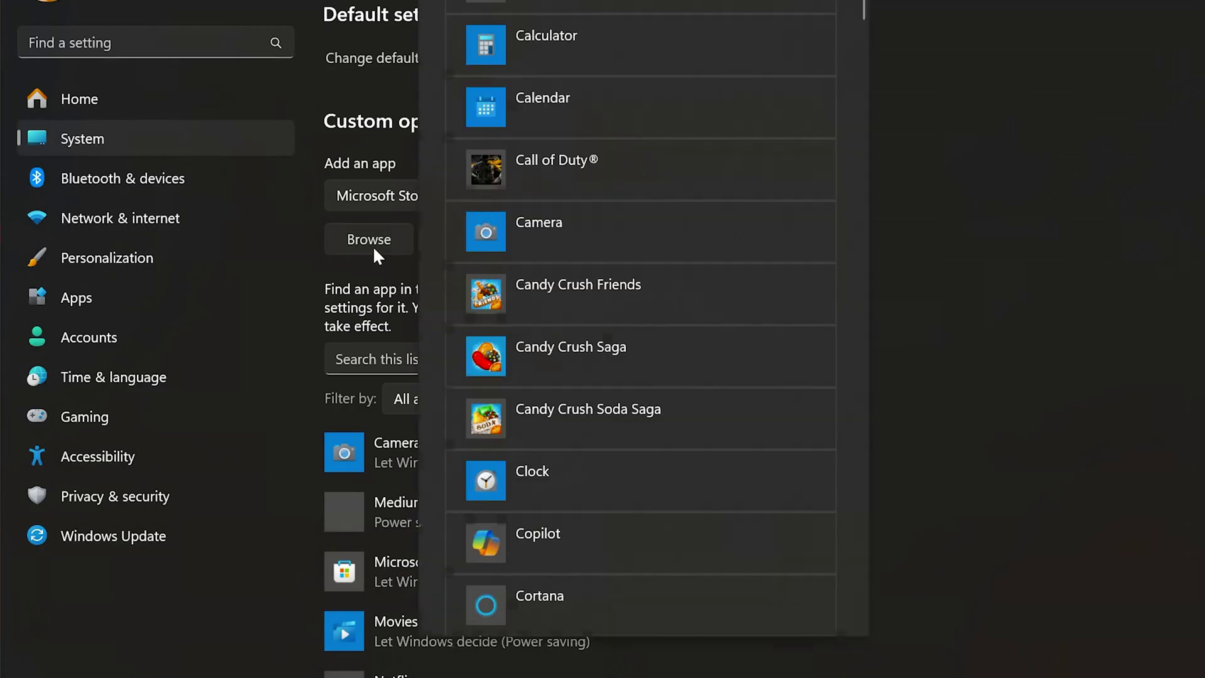
pyautogui.click(653, 183)
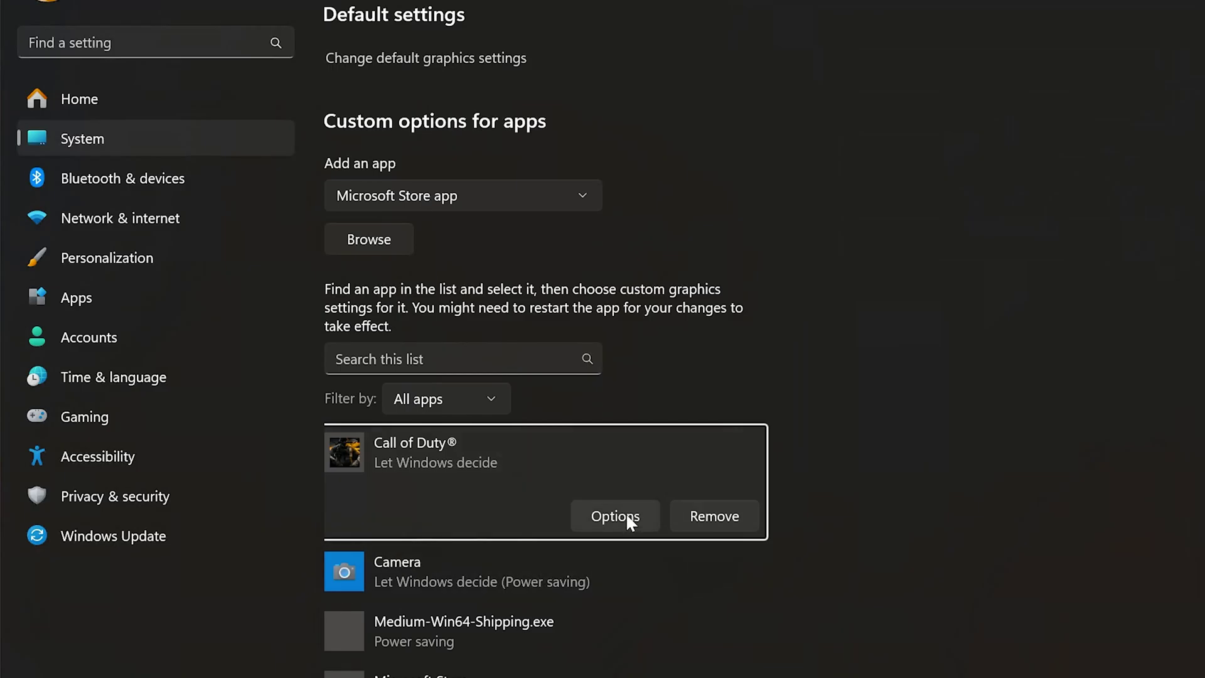
pyautogui.click(615, 516)
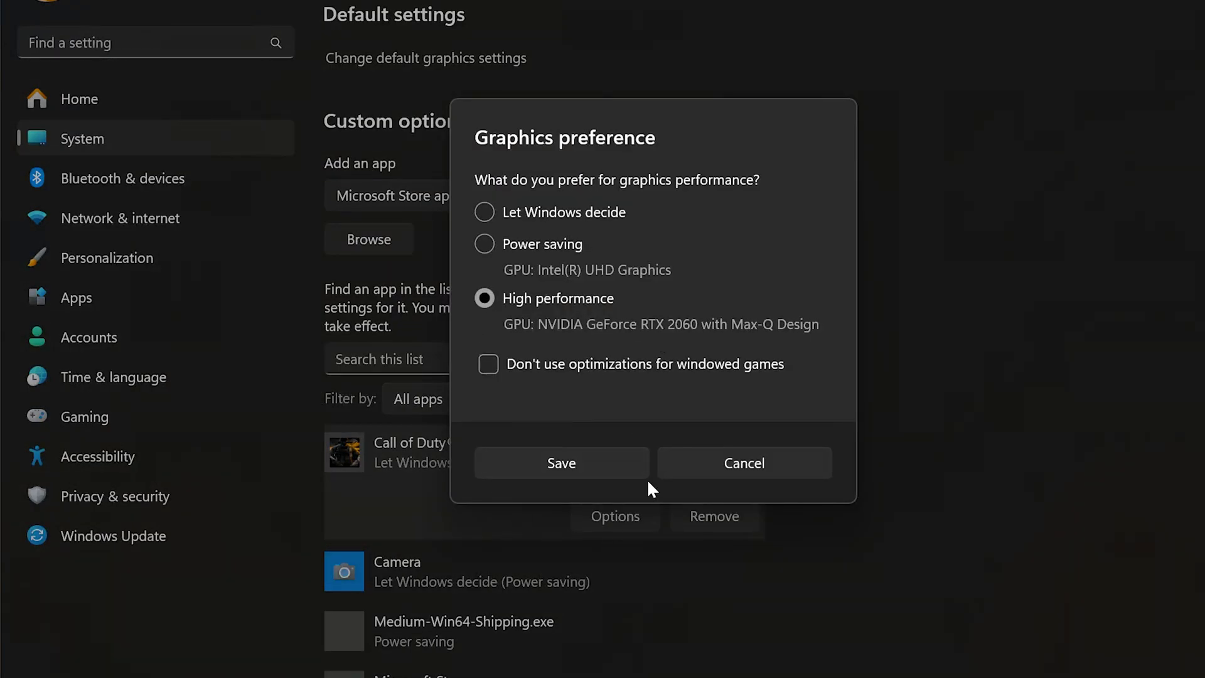
pyautogui.click(569, 465)
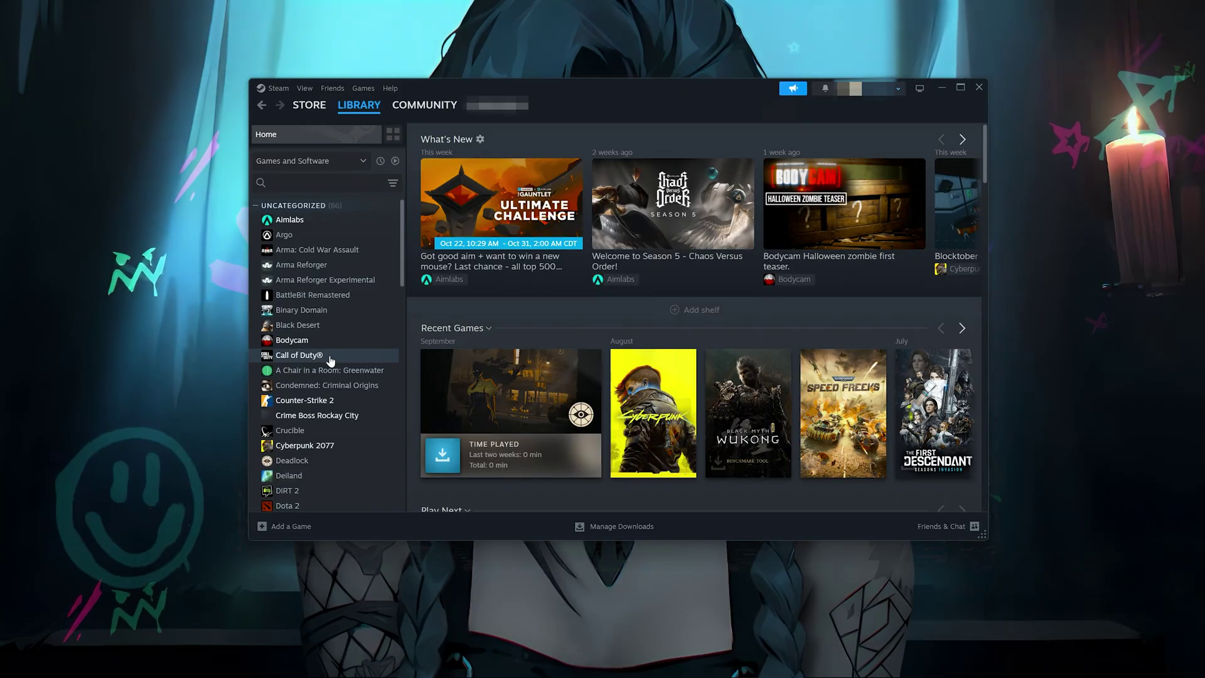
# Browse Call of Duty's installed files from Steam Properties to open the Call of Duty HQ folder
pyautogui.rightClick(332, 357)
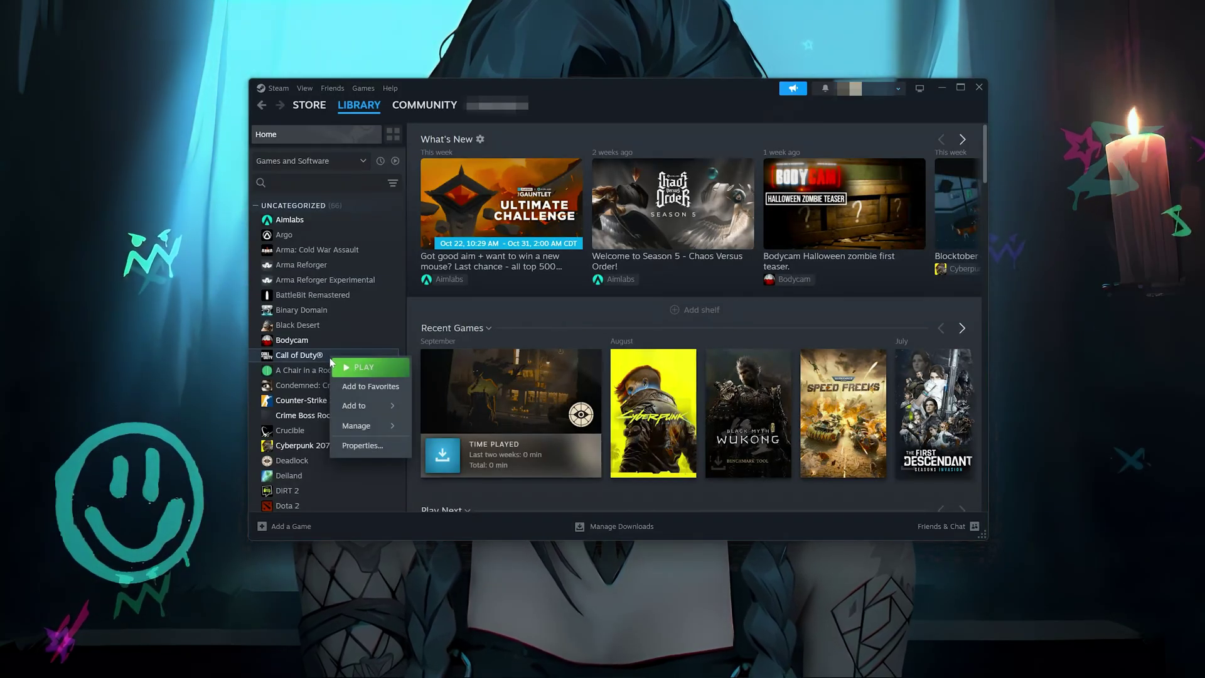
pyautogui.click(380, 449)
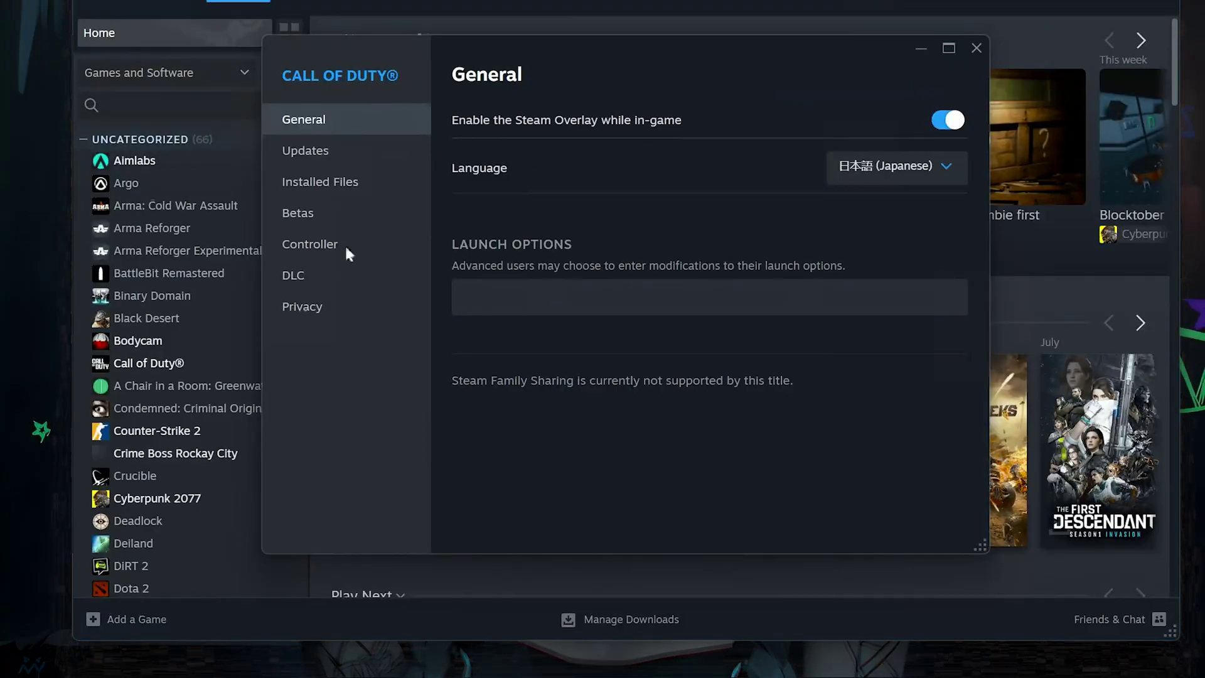
pyautogui.click(345, 186)
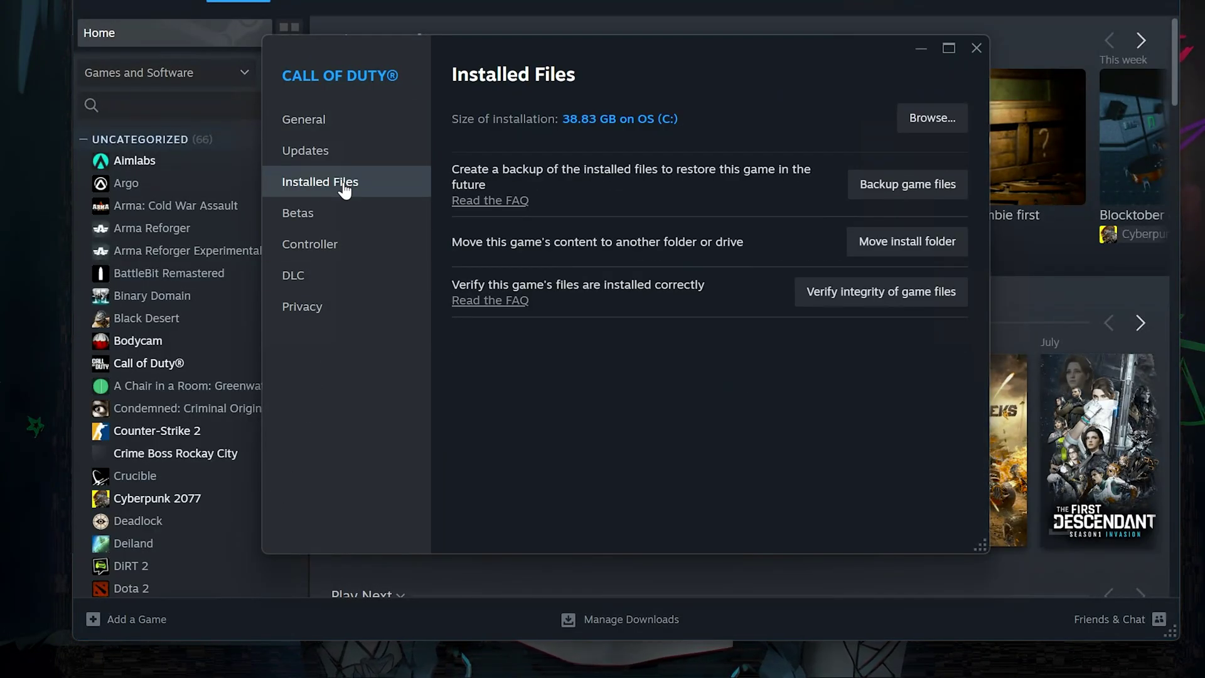
pyautogui.click(916, 125)
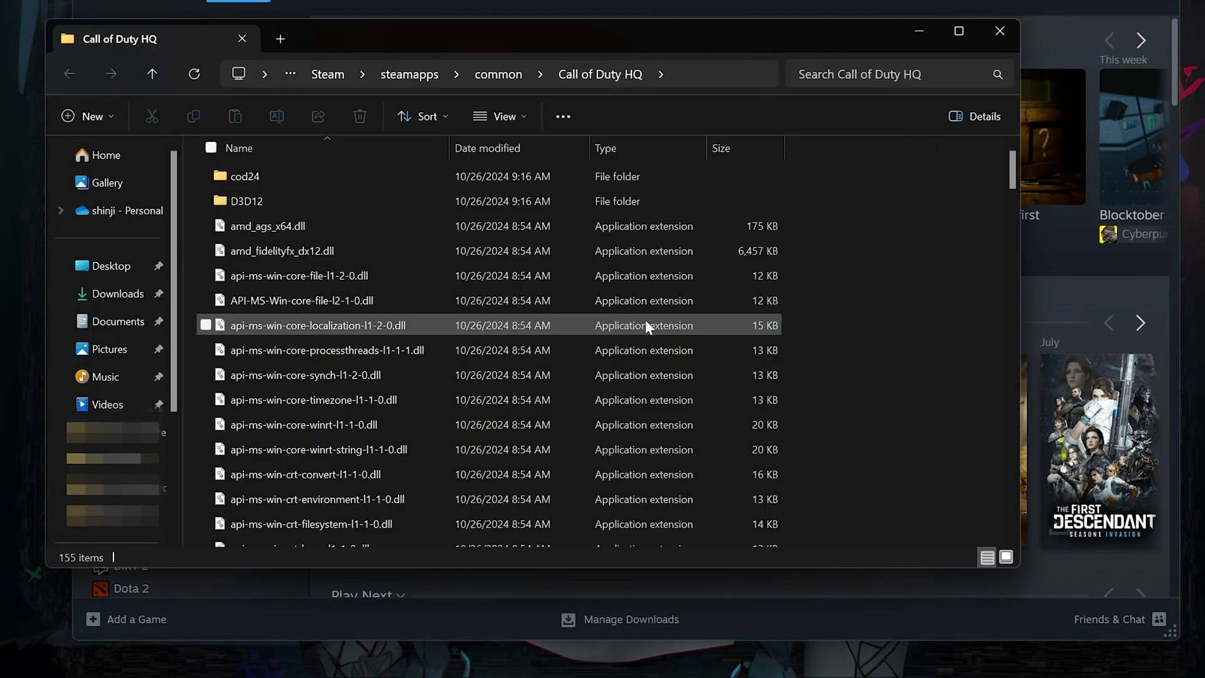
pyautogui.moveTo(1011, 186); pyautogui.dragTo(993, 252)
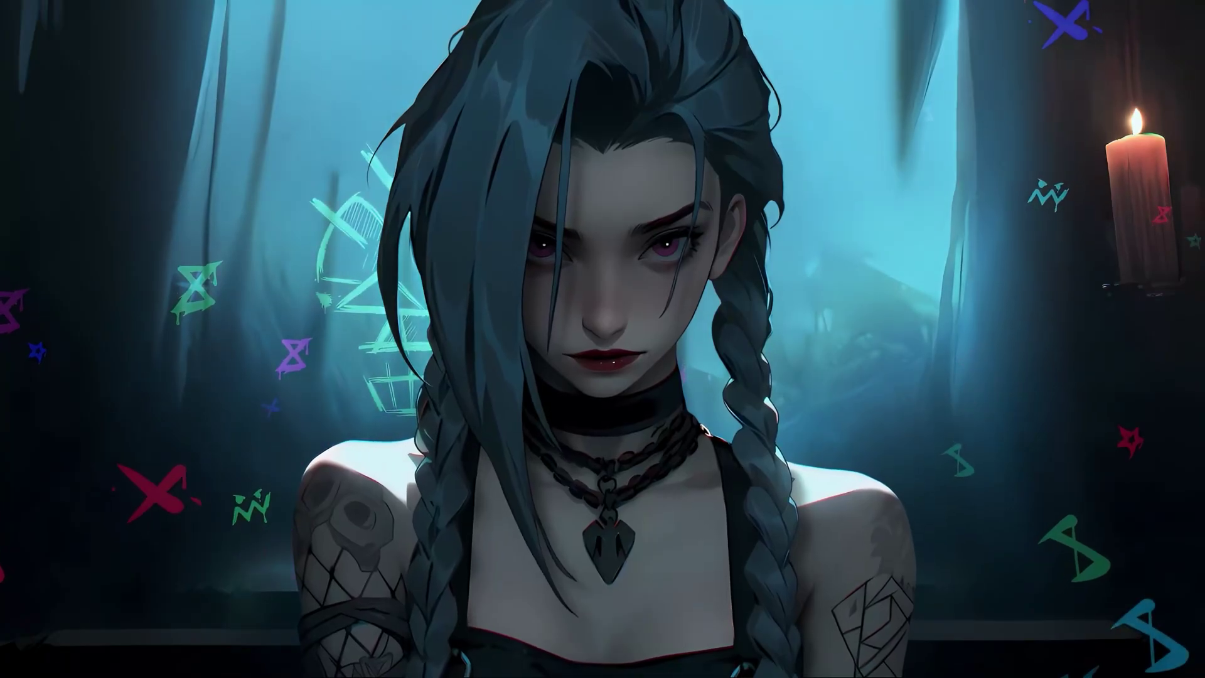
# Add cod.exe from Steam\steamapps\common\Call of Duty HQ to Graphics settings' custom apps
pyautogui.press('super')
pyautogui.write('graphi')
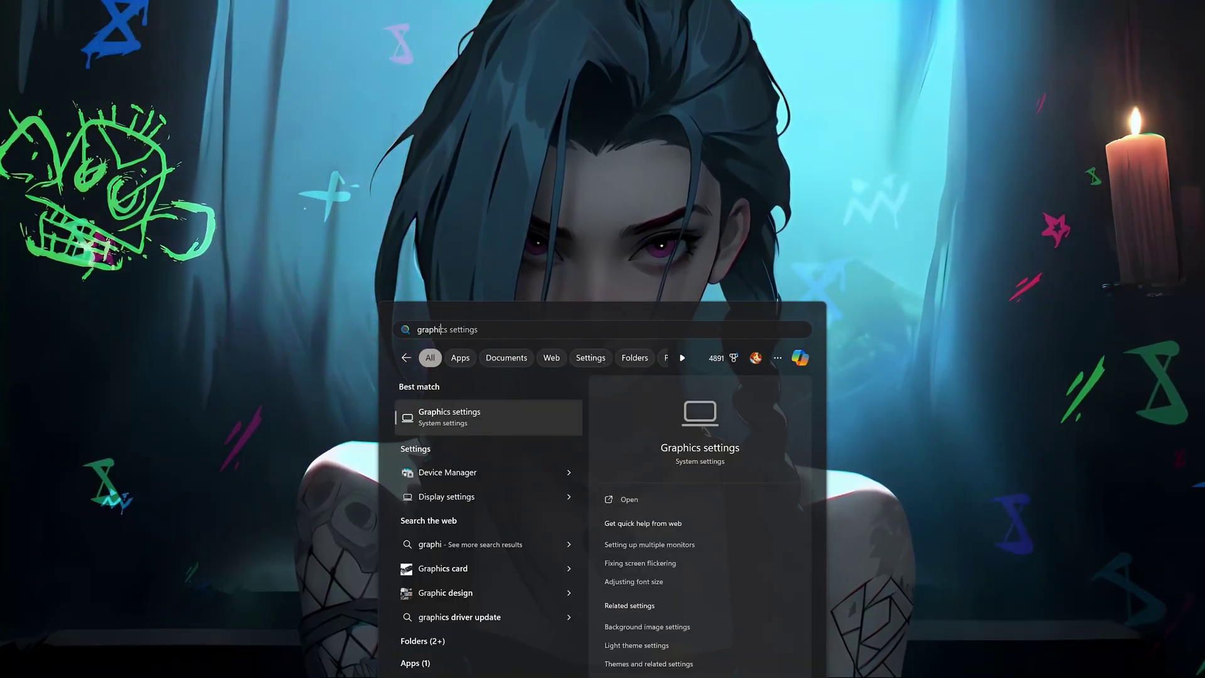
pyautogui.click(469, 420)
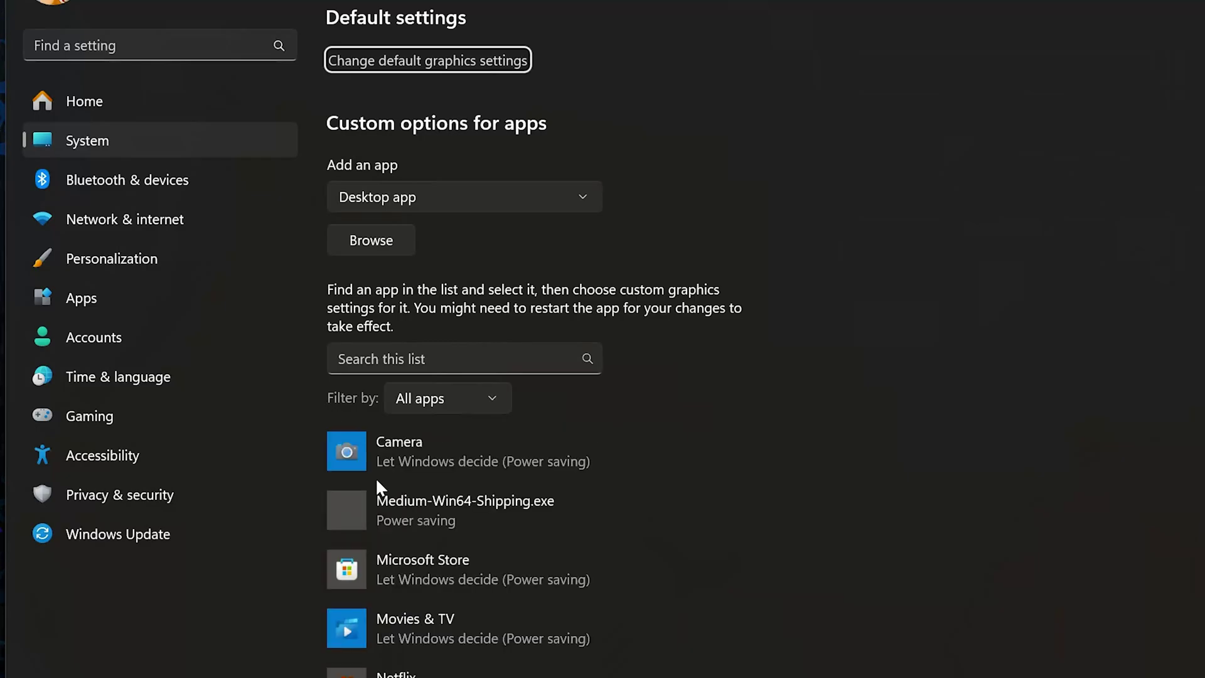
pyautogui.click(378, 243)
pyautogui.doubleClick(375, 53)
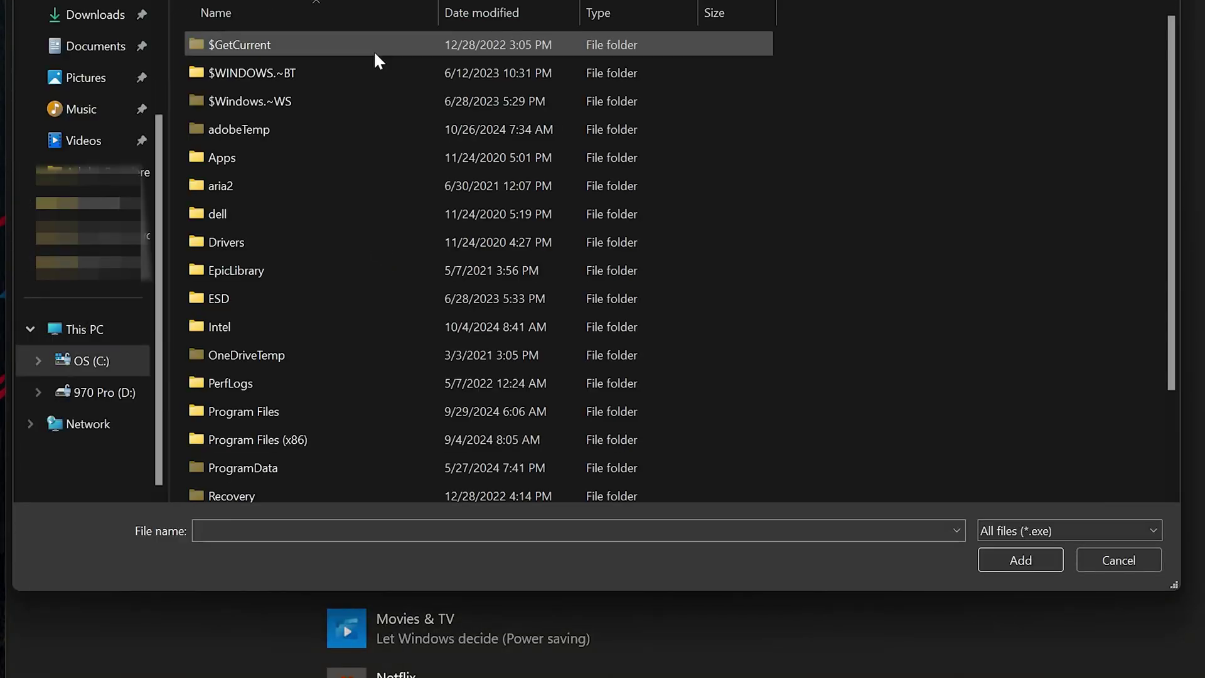
pyautogui.doubleClick(283, 439)
pyautogui.scroll(-5, 283, 360)
pyautogui.doubleClick(274, 94)
pyautogui.doubleClick(236, 489)
pyautogui.doubleClick(254, 50)
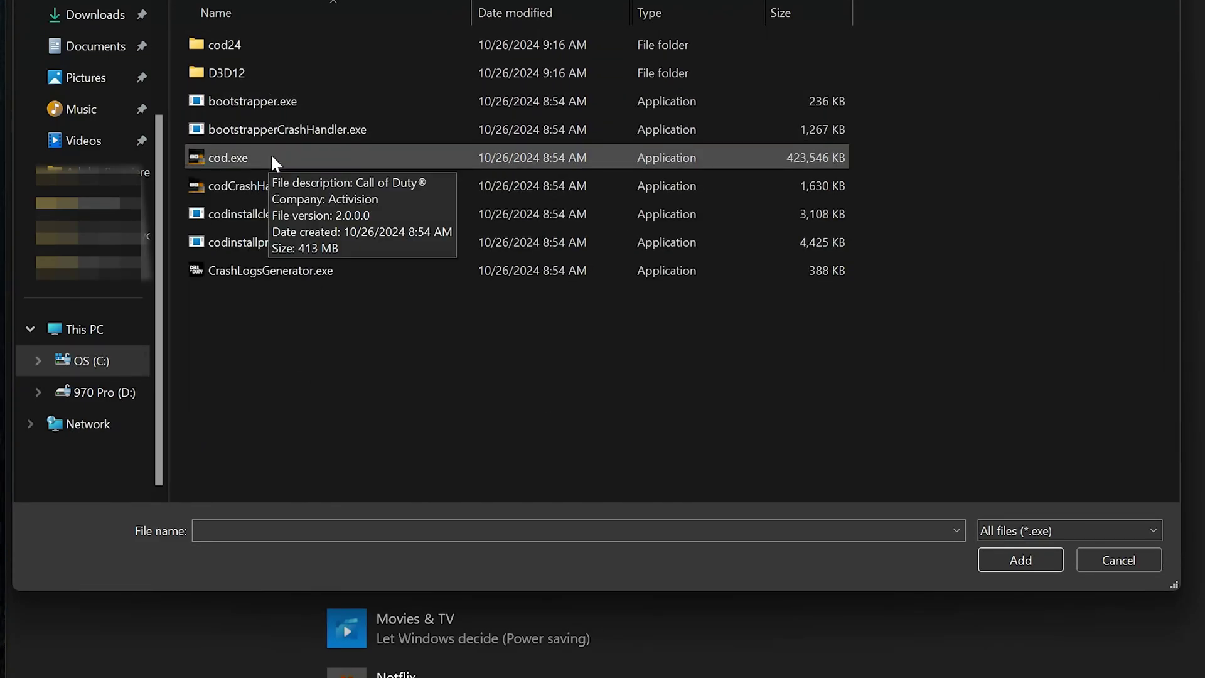
pyautogui.doubleClick(272, 158)
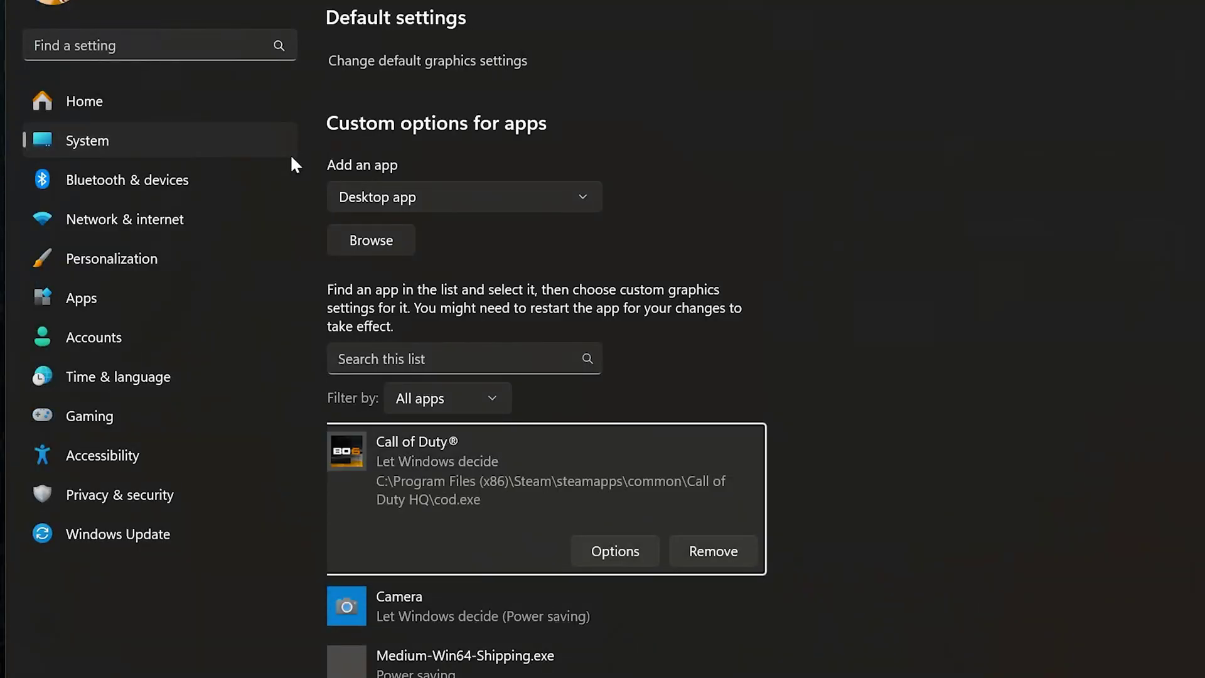
# Set cod.exe's graphics preference to High performance on the NVIDIA GPU
pyautogui.click(615, 552)
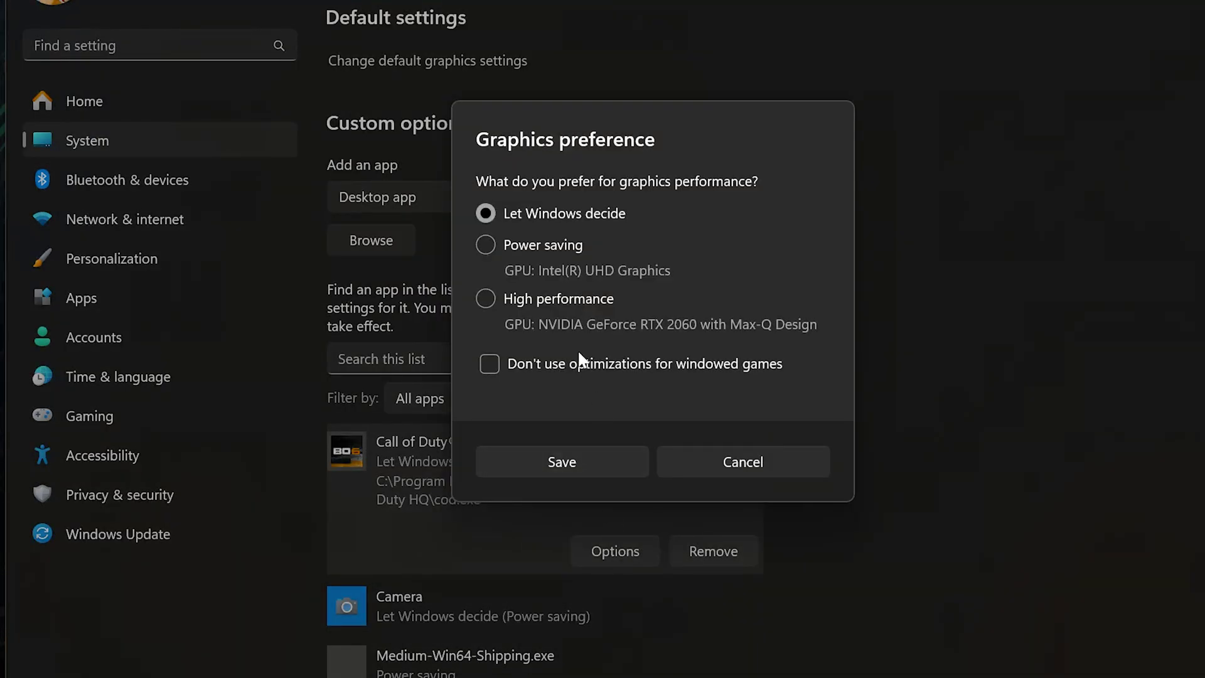
pyautogui.click(486, 299)
pyautogui.click(581, 460)
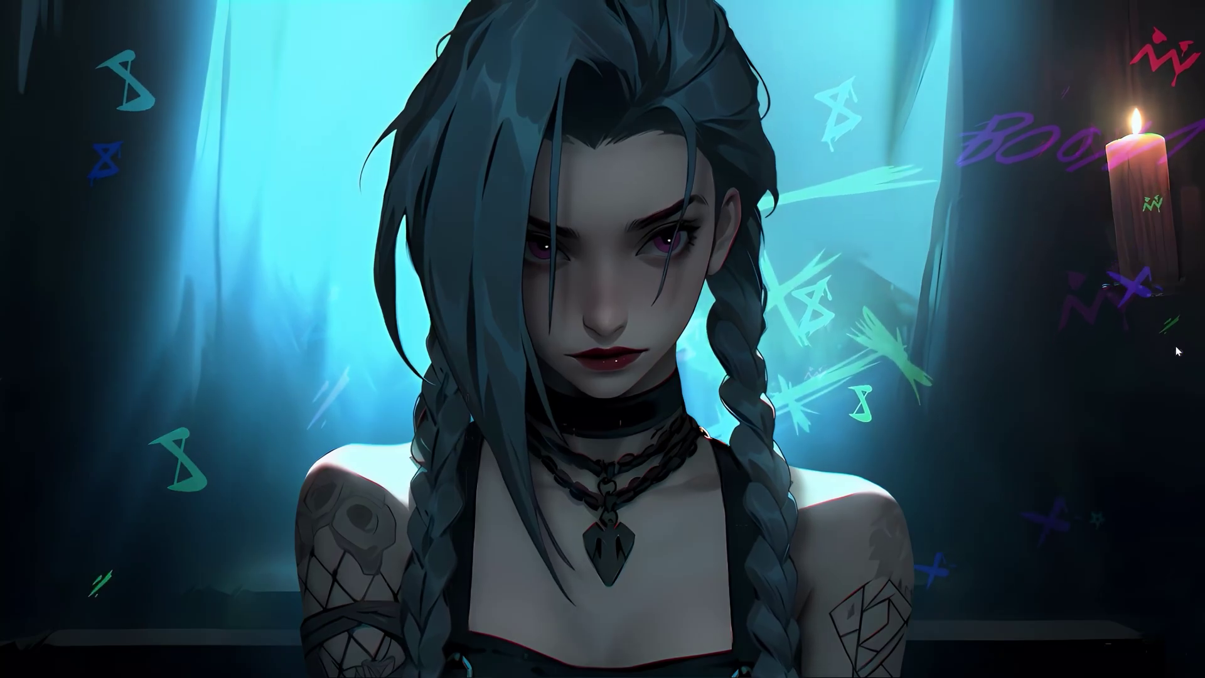
# Run devmgmt.msc from the Run dialog to launch Device Manager
pyautogui.press('super+r')
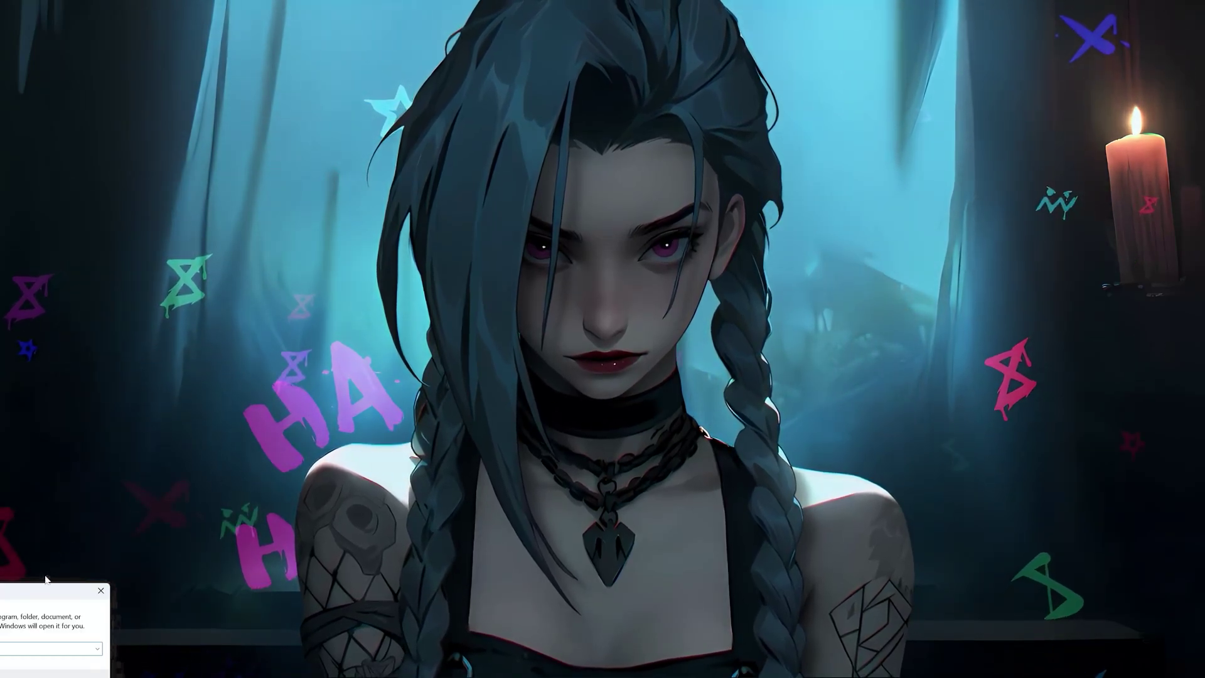
pyautogui.moveTo(74, 592); pyautogui.dragTo(711, 197)
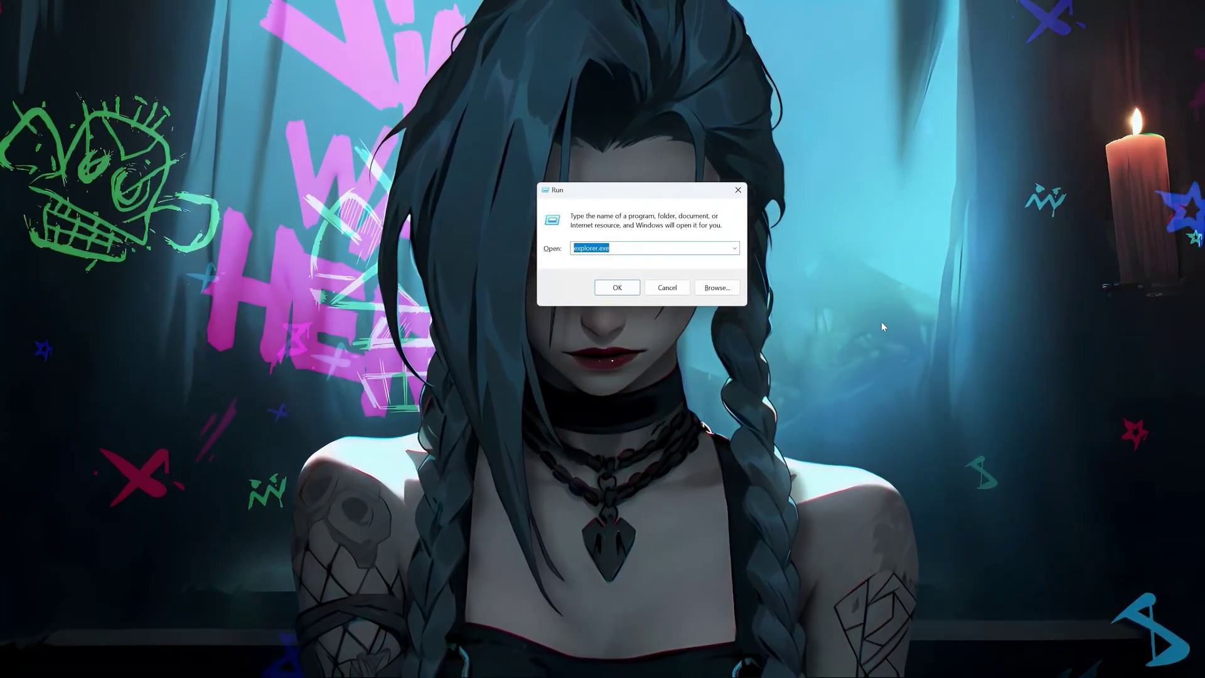
pyautogui.write('dev')
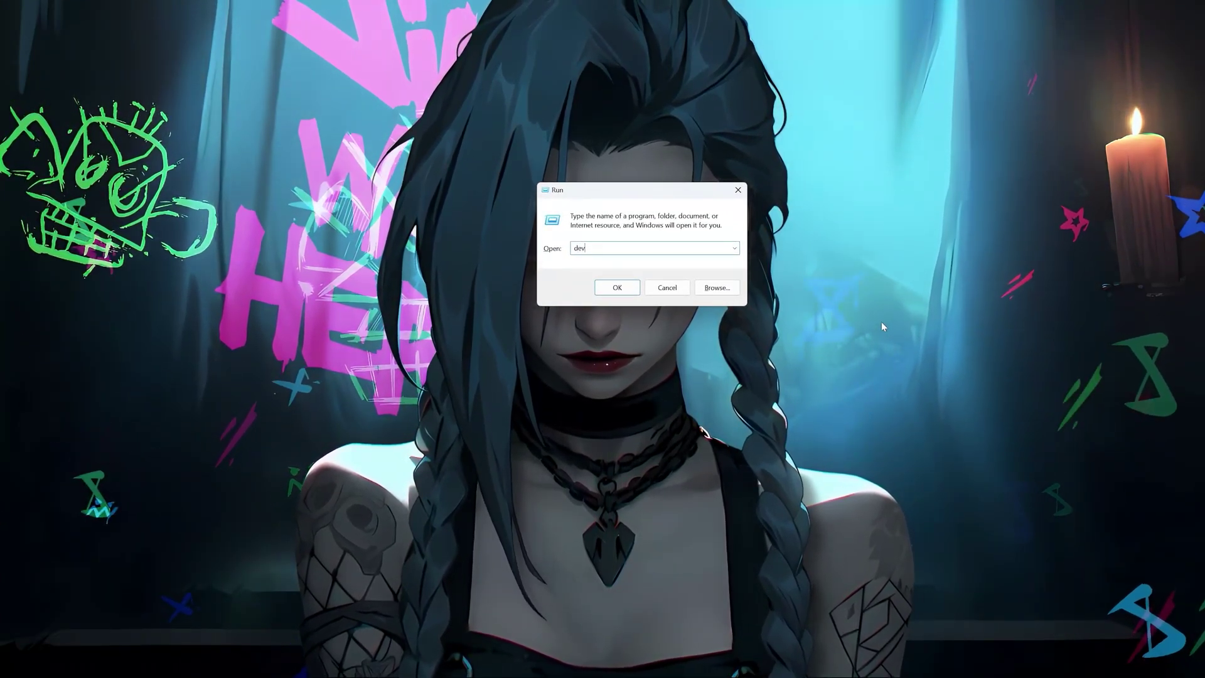
pyautogui.write('mgmt')
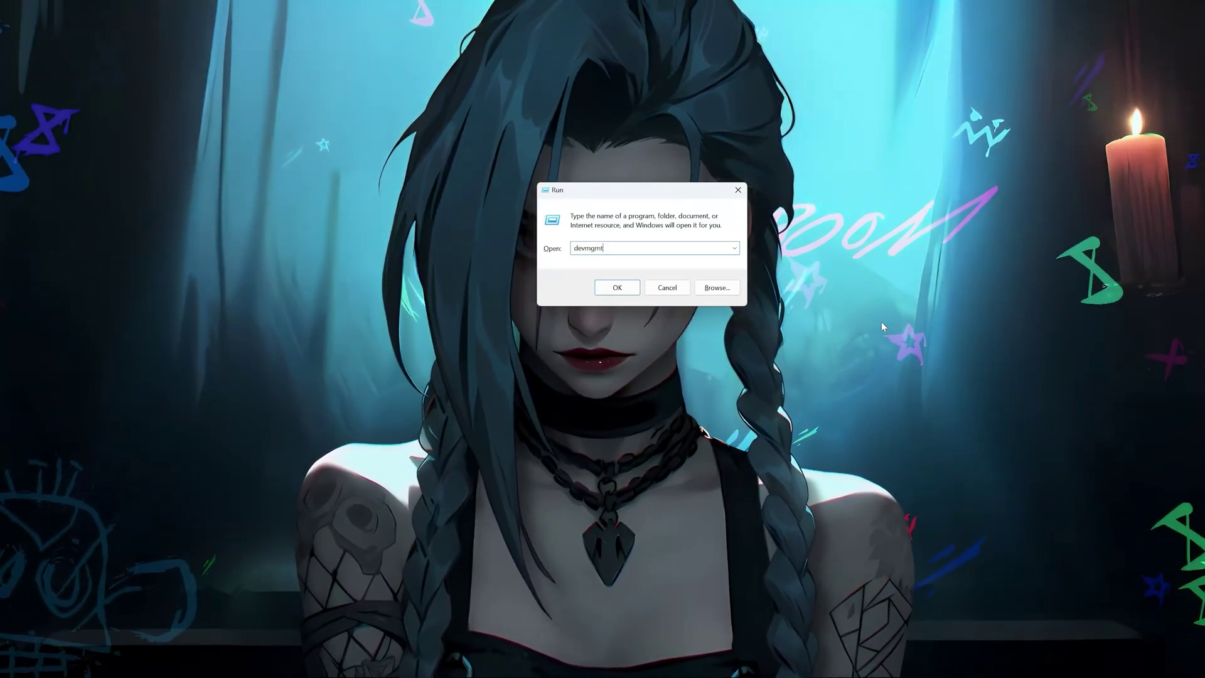
pyautogui.write('.')
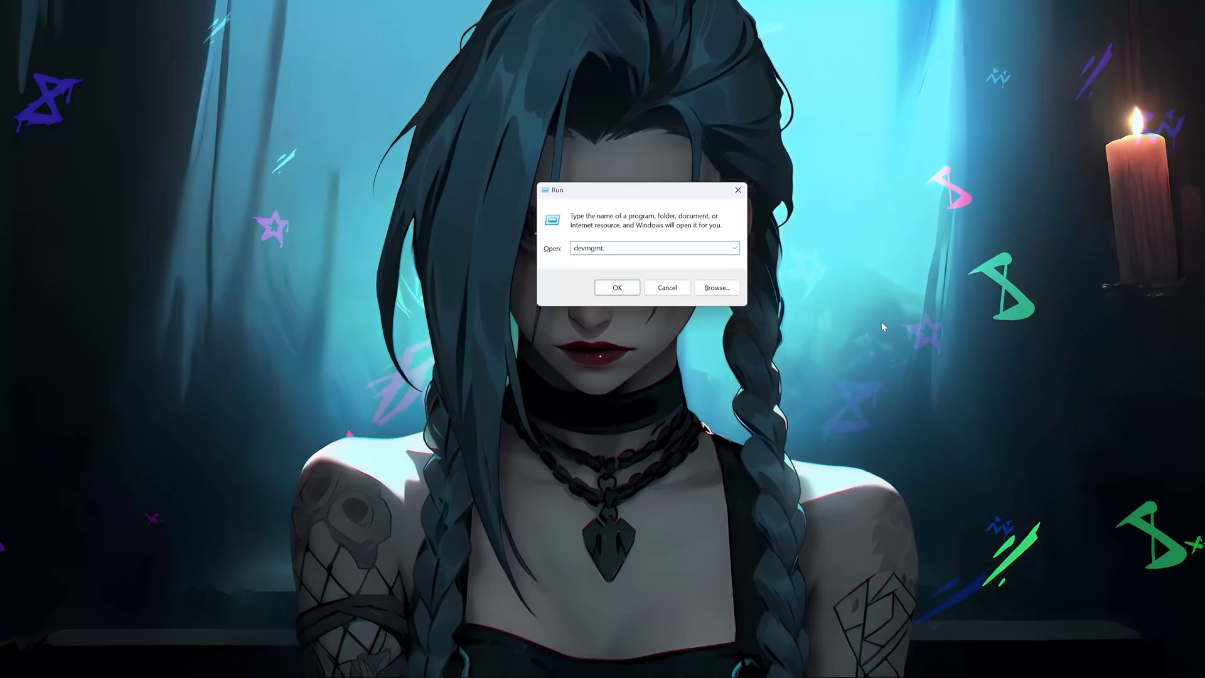
pyautogui.write('msc')
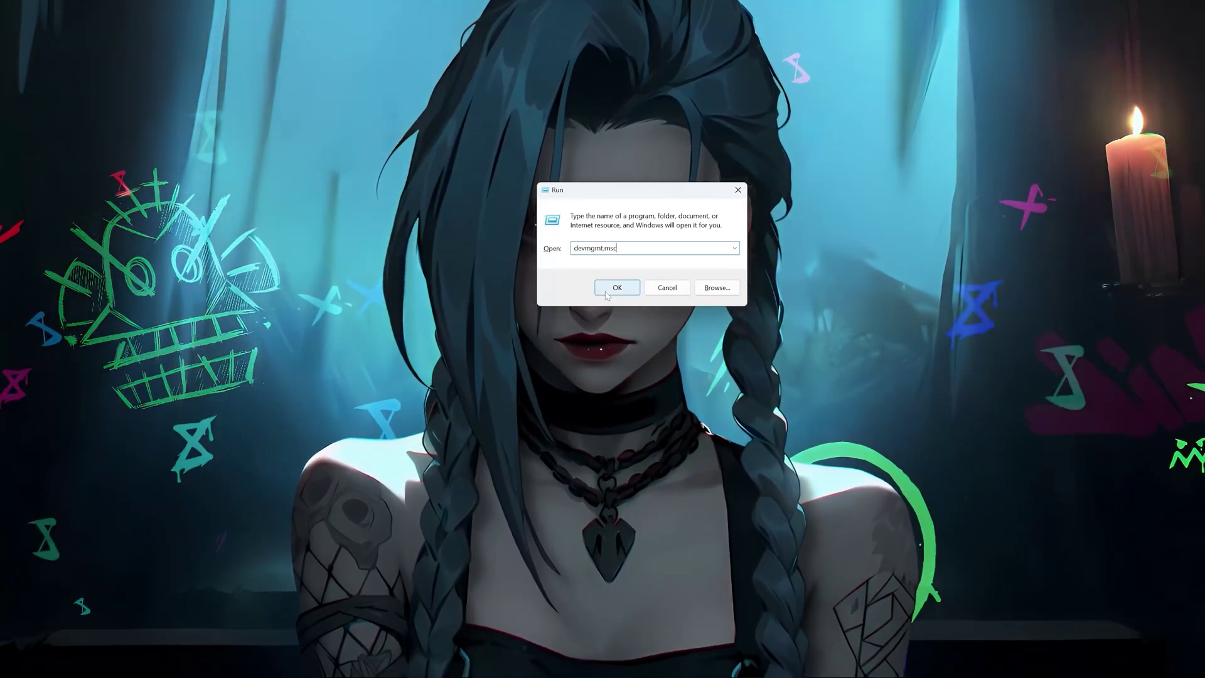
pyautogui.click(607, 289)
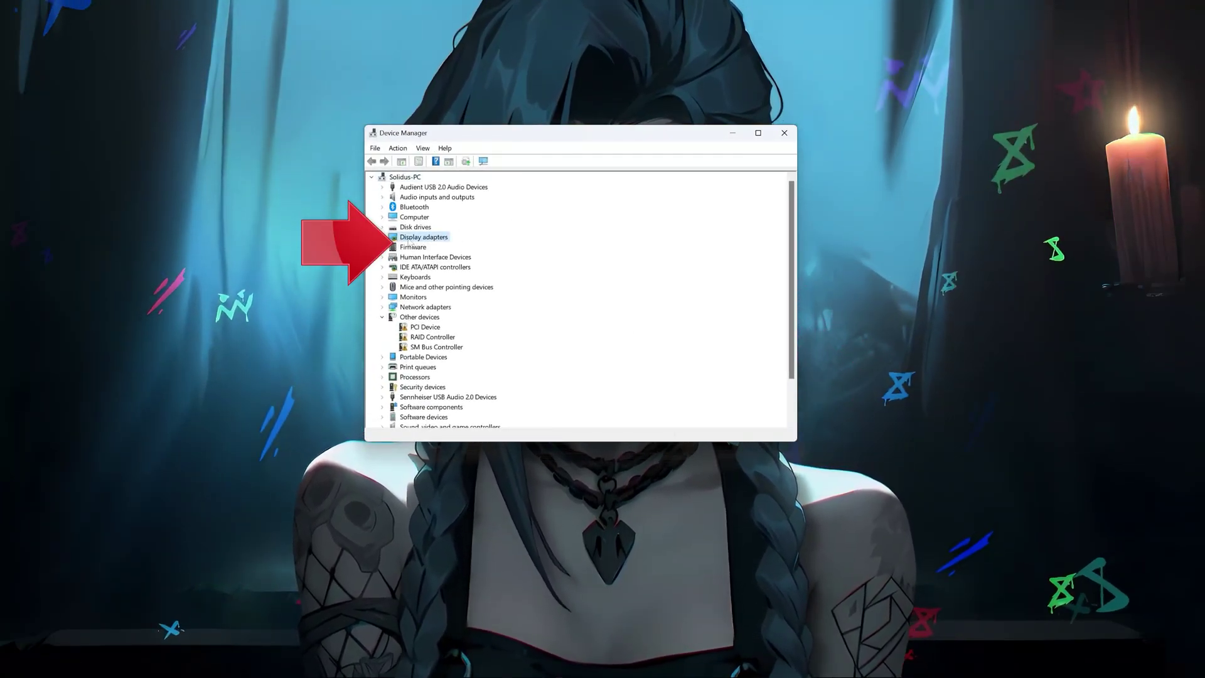
# Open the Driver properties of the NVIDIA GeForce RTX 4090 under Display adapters
pyautogui.click(382, 237)
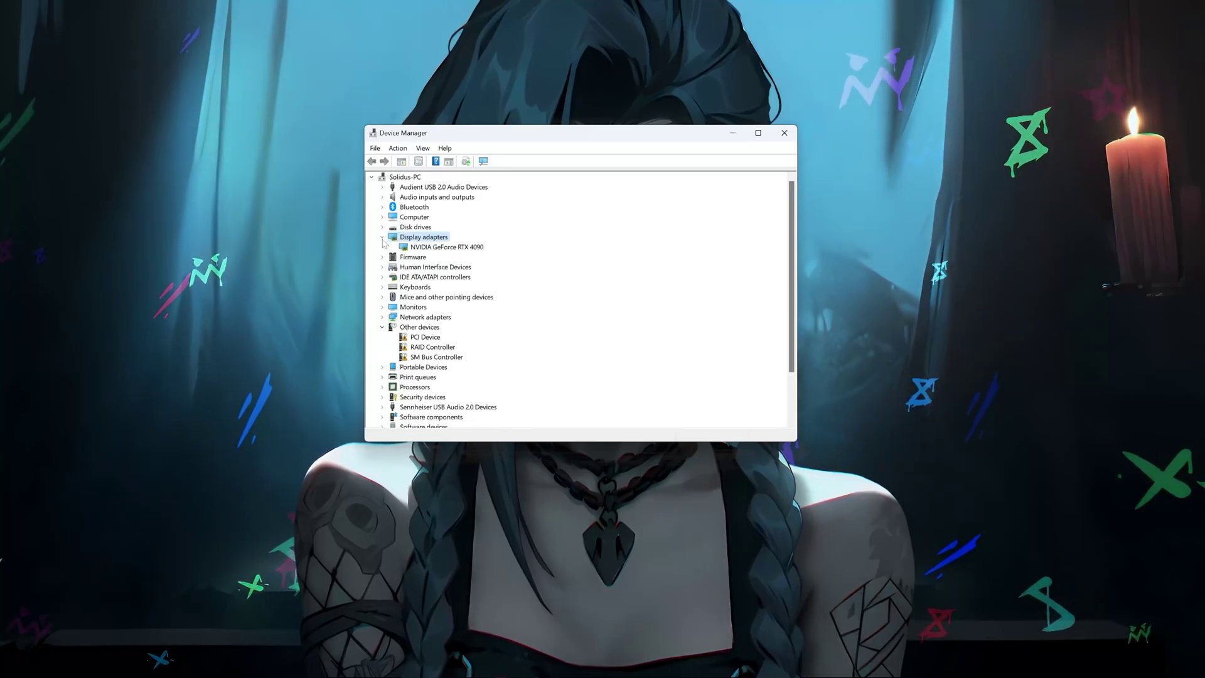
pyautogui.click(424, 247)
pyautogui.rightClick(424, 249)
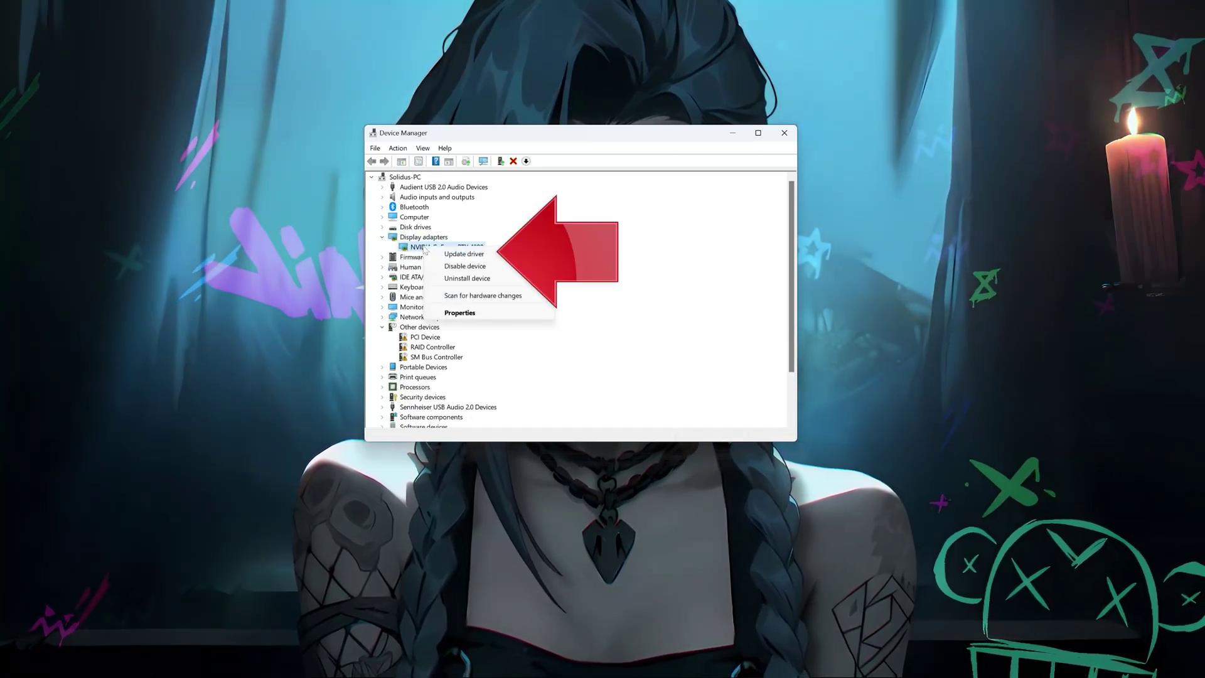
pyautogui.click(495, 314)
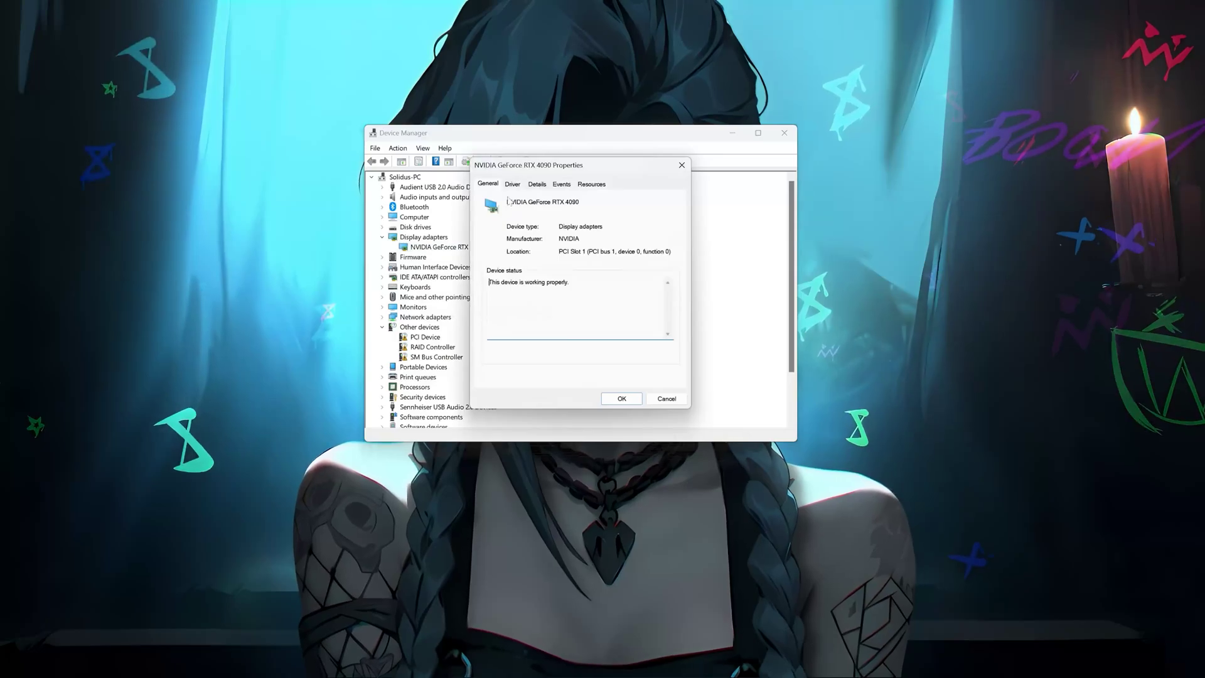
pyautogui.click(513, 188)
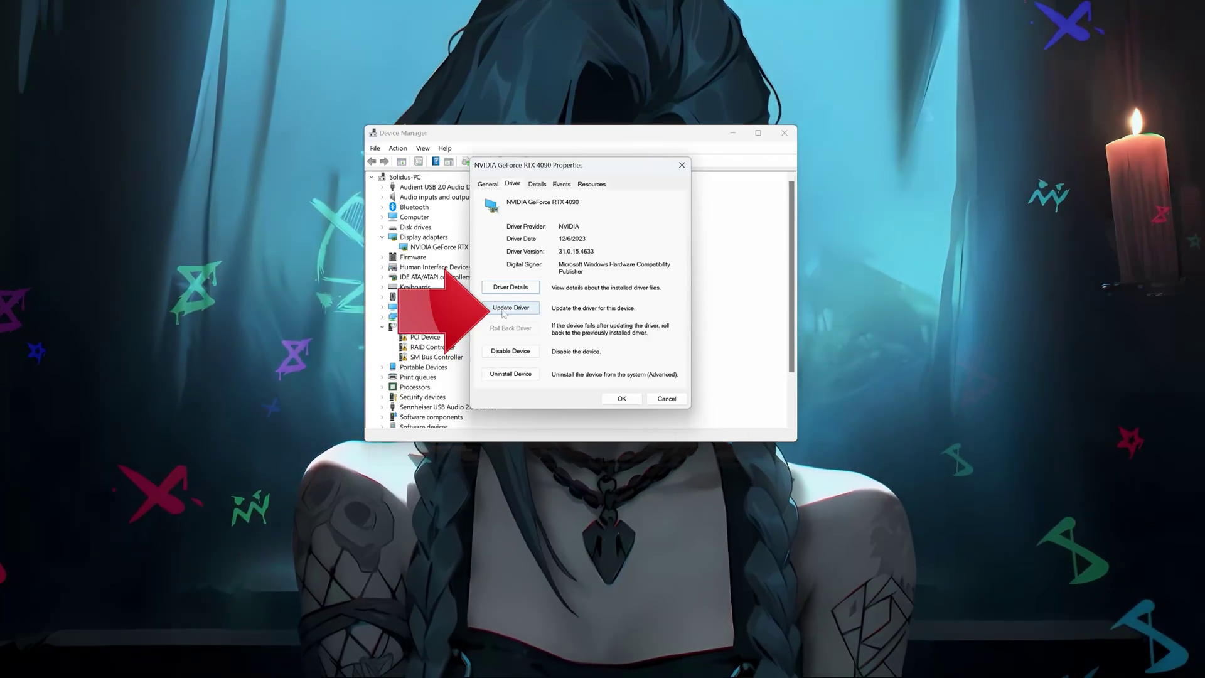
# Search automatically for an updated RTX 4090 driver, then check Windows Update
pyautogui.click(505, 310)
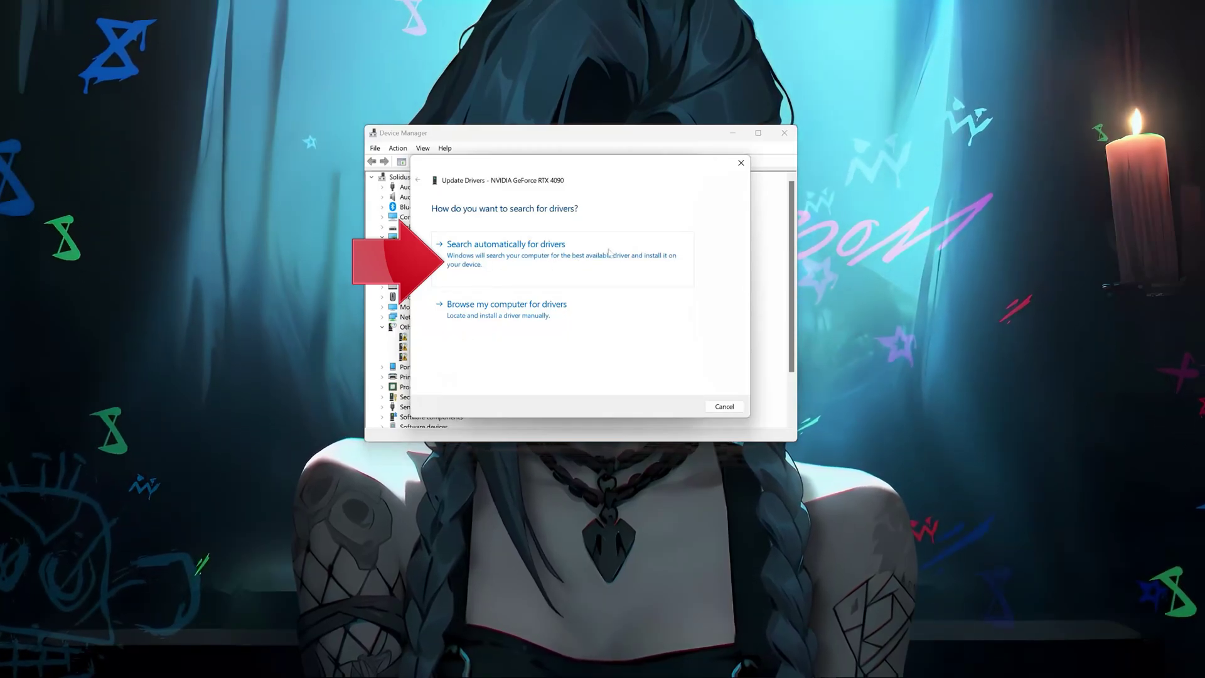
pyautogui.click(575, 263)
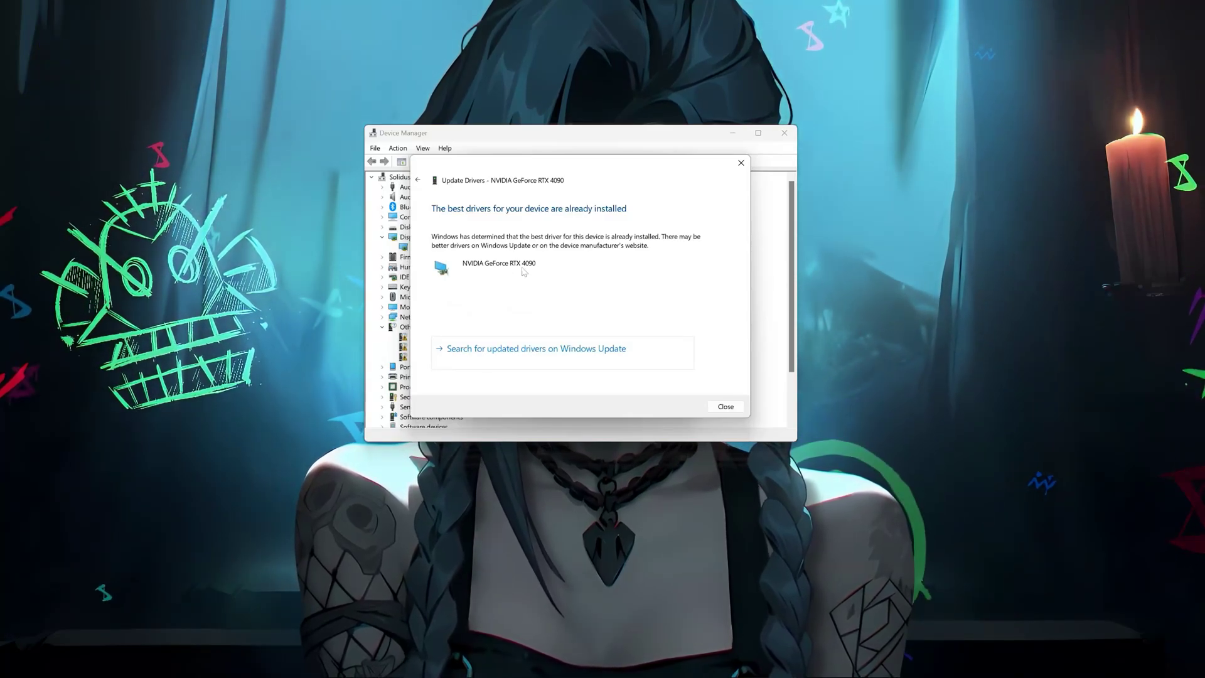
pyautogui.click(565, 349)
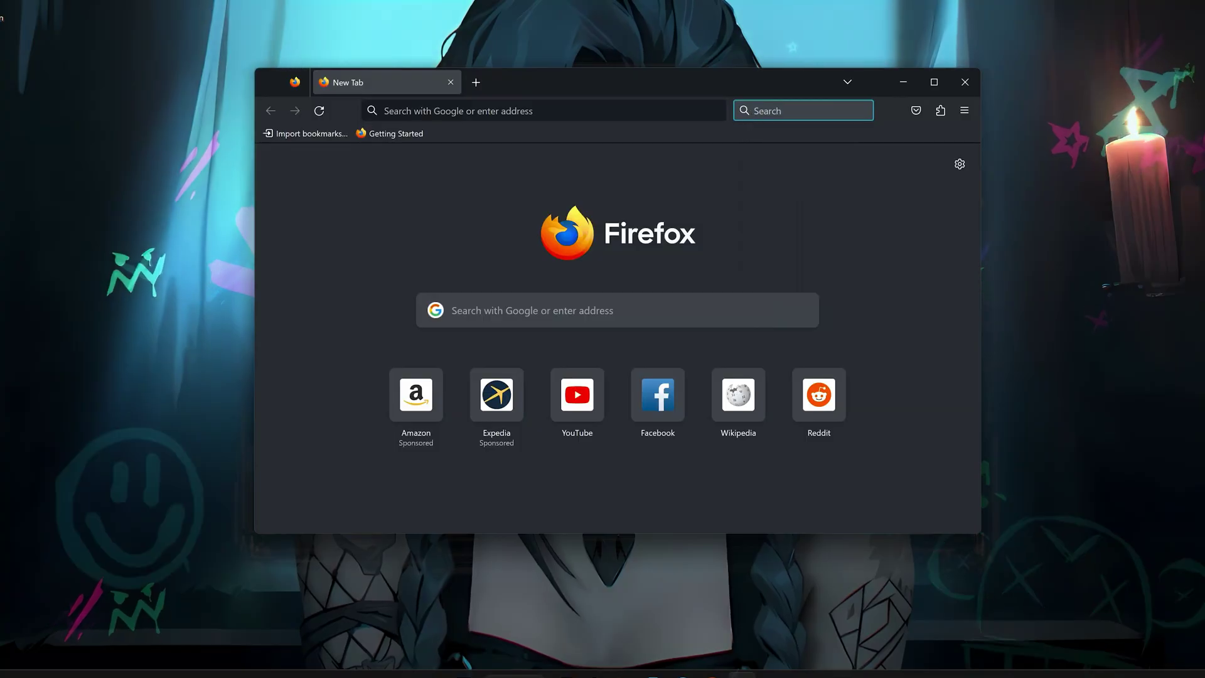
# Search 'geforce experience' and open NVIDIA's GeForce Experience page, accepting its cookies
pyautogui.write('efo')
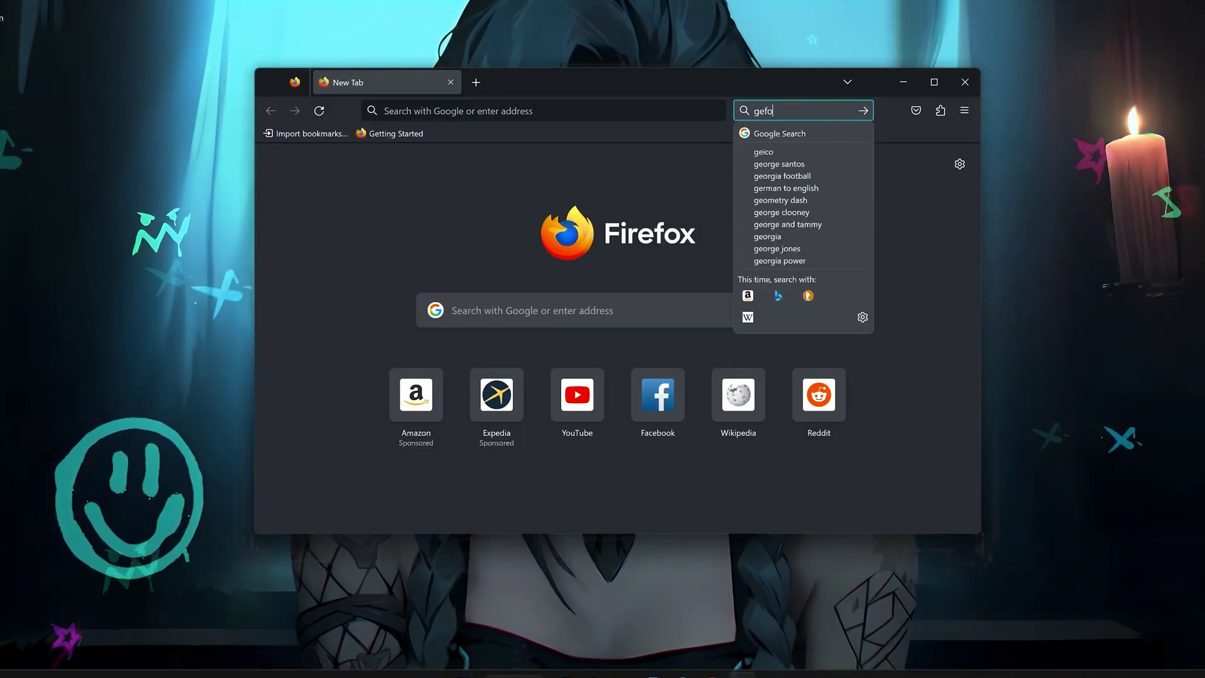
pyautogui.write('rce experience')
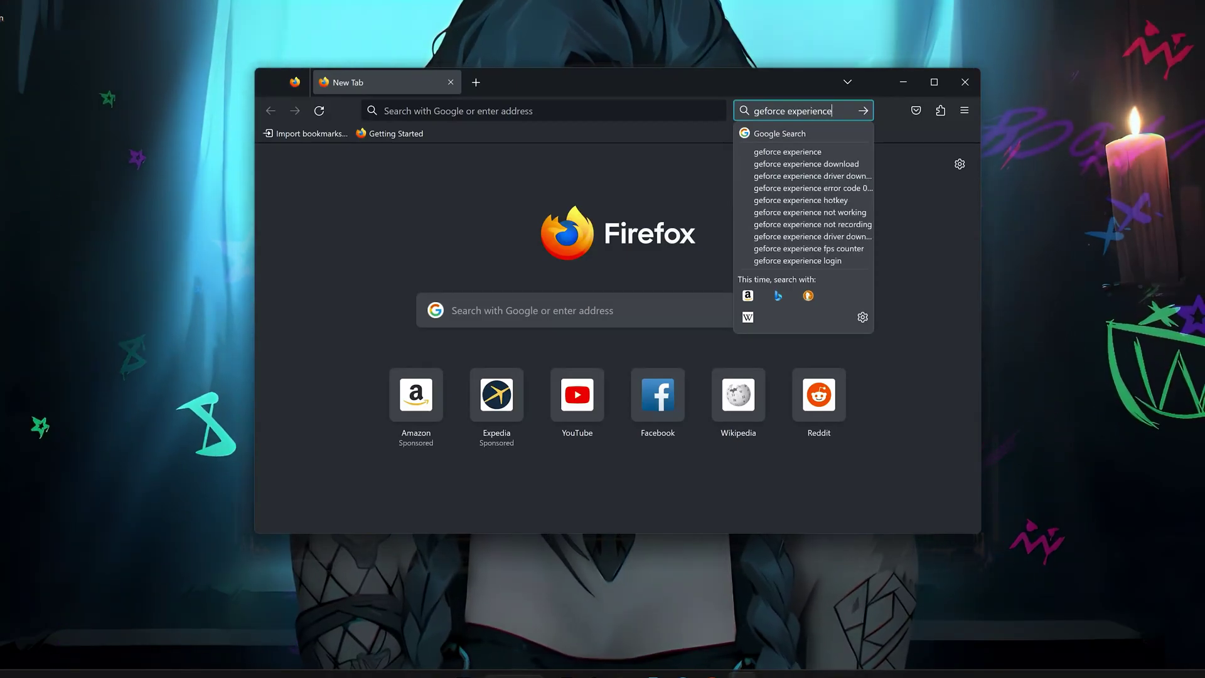
pyautogui.press('Return')
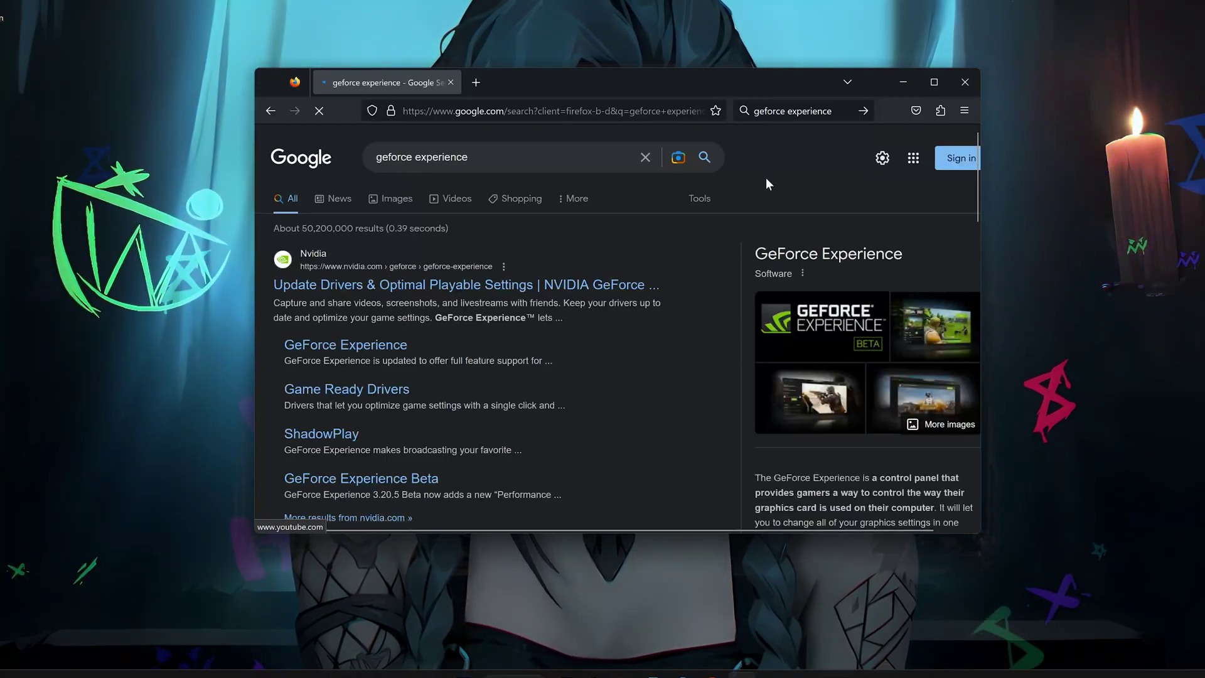
pyautogui.scroll(-2, 767, 180)
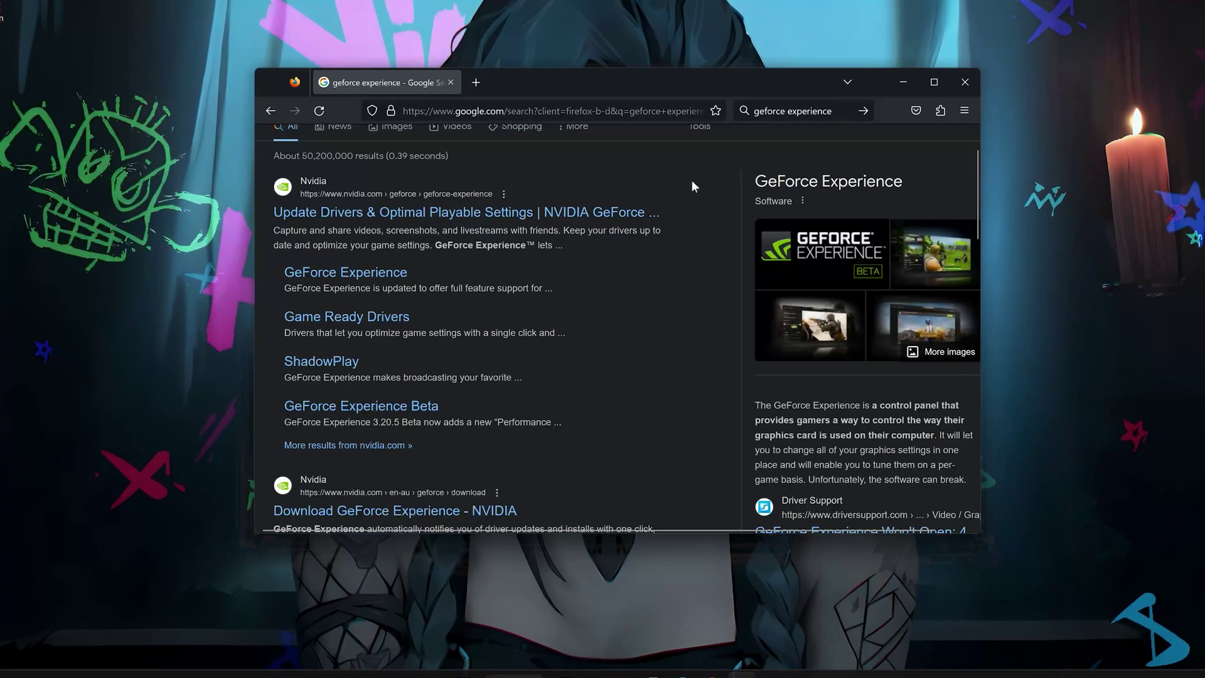
pyautogui.click(450, 216)
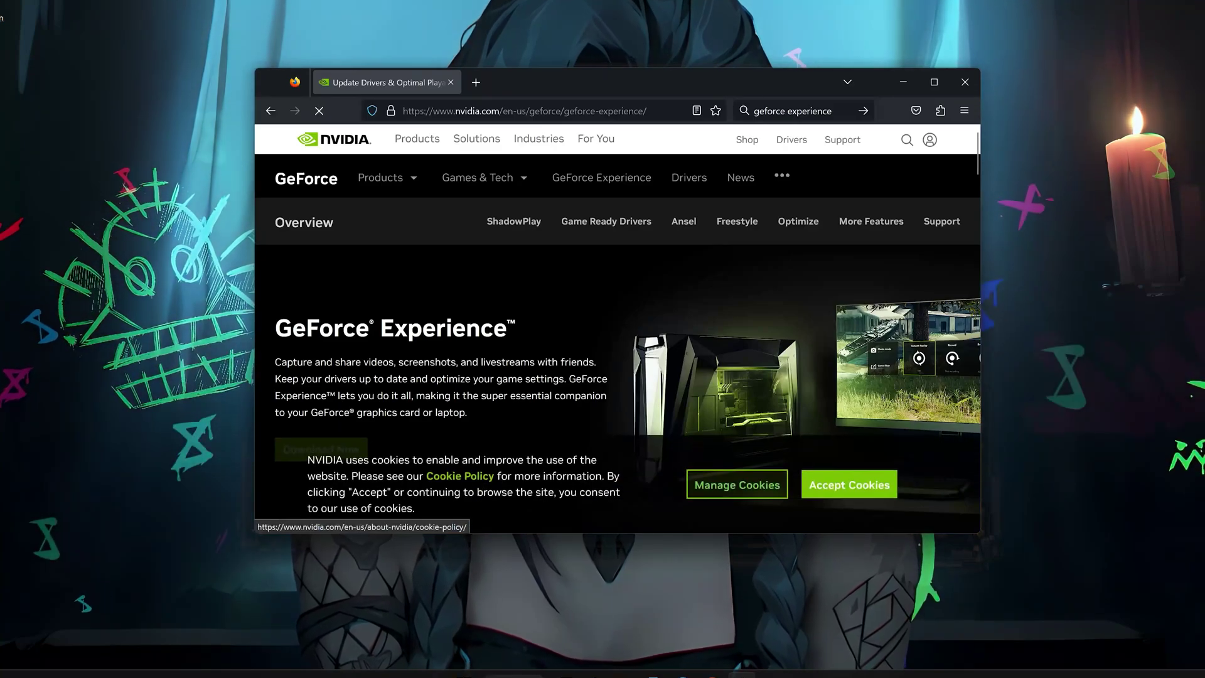
pyautogui.click(816, 482)
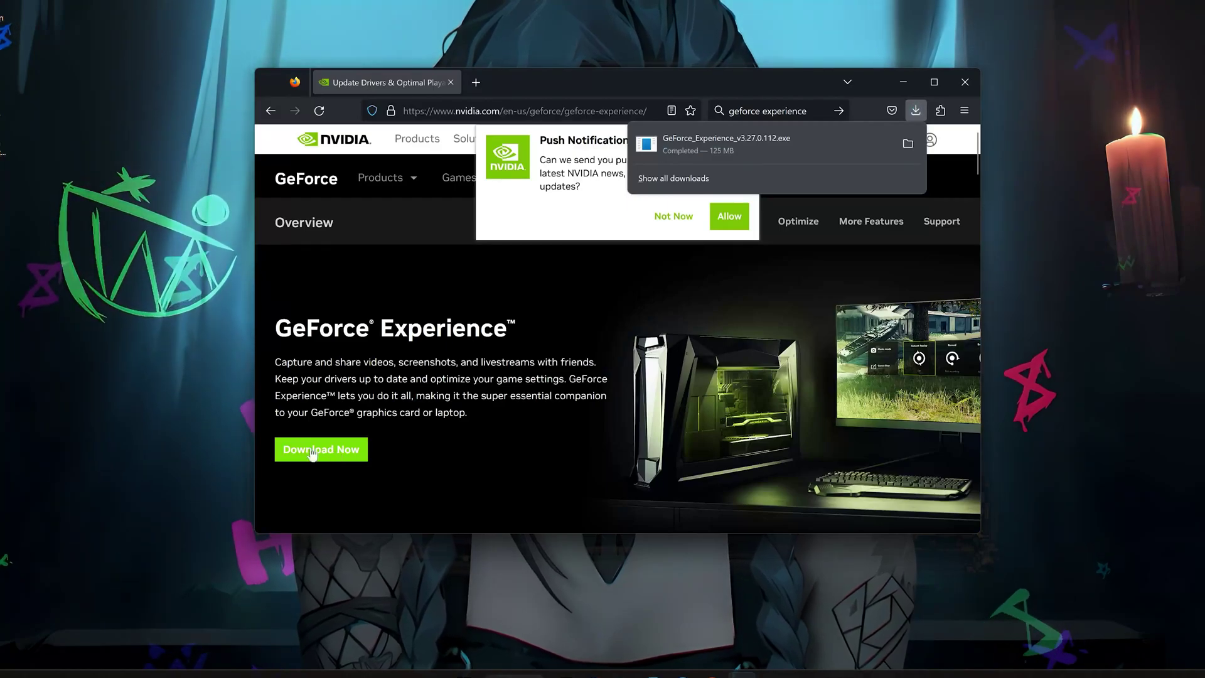
# Run the downloaded GeForce Experience installer and approve it with administrator permission
pyautogui.click(960, 88)
pyautogui.click(958, 89)
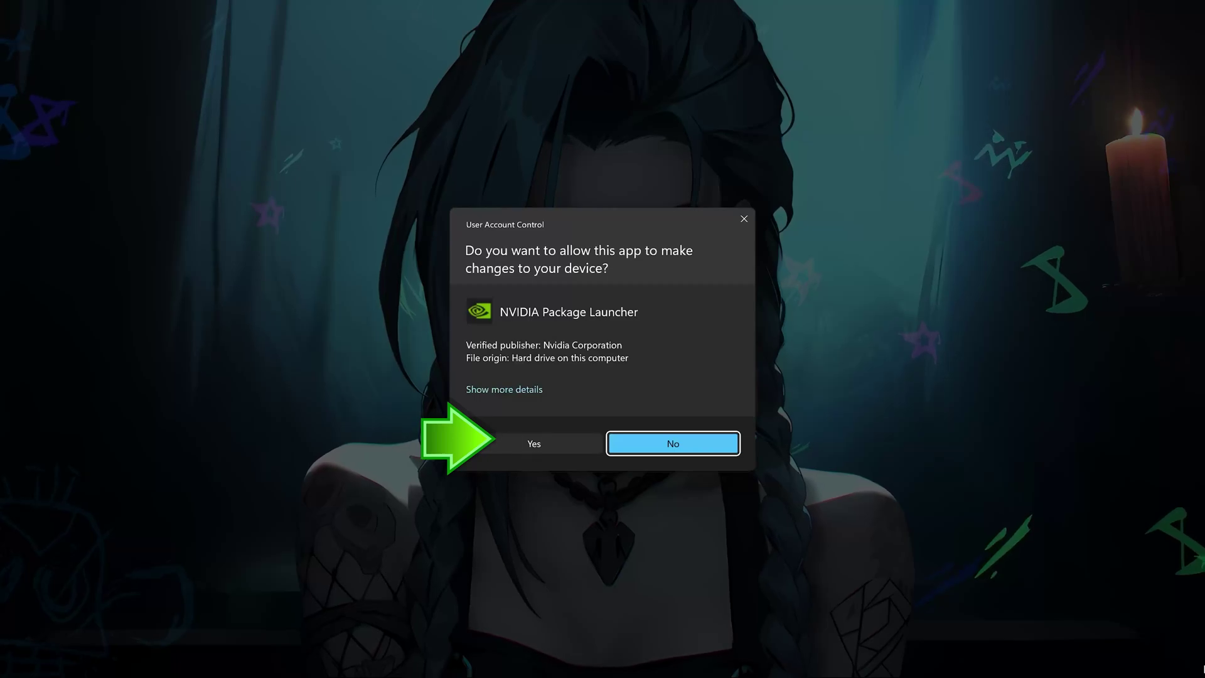
pyautogui.click(545, 439)
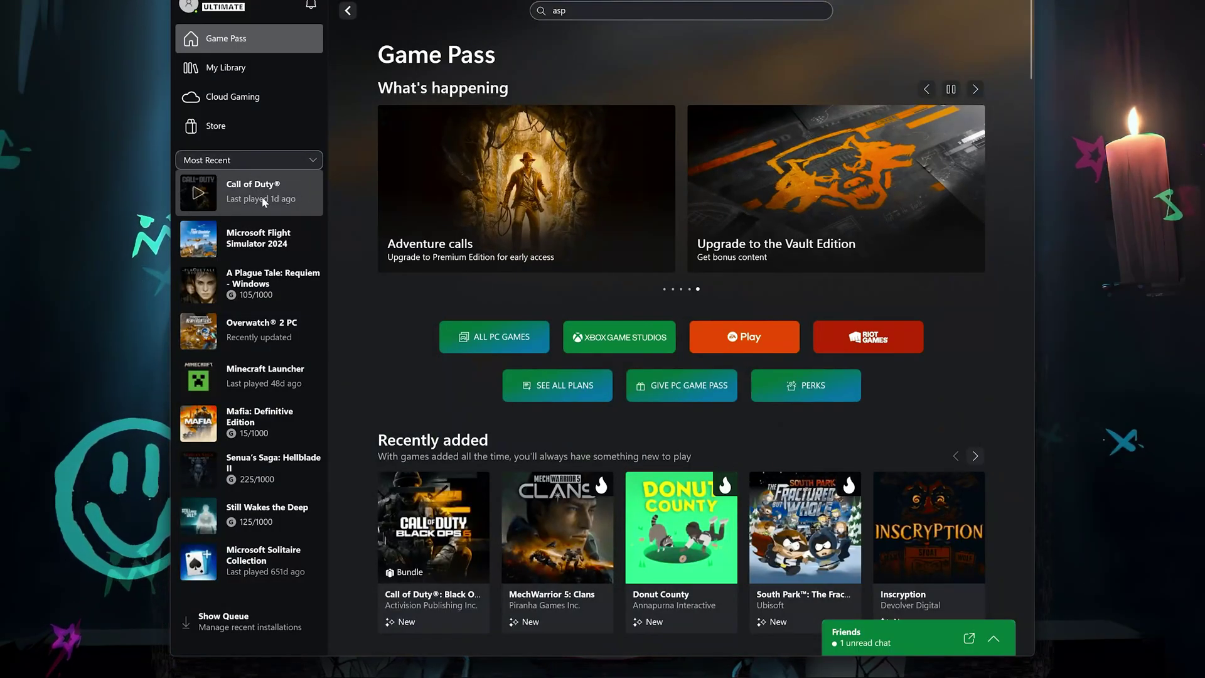
# Run Verify and Repair on Call of Duty's installed files from its Manage > Files page
pyautogui.click(264, 201)
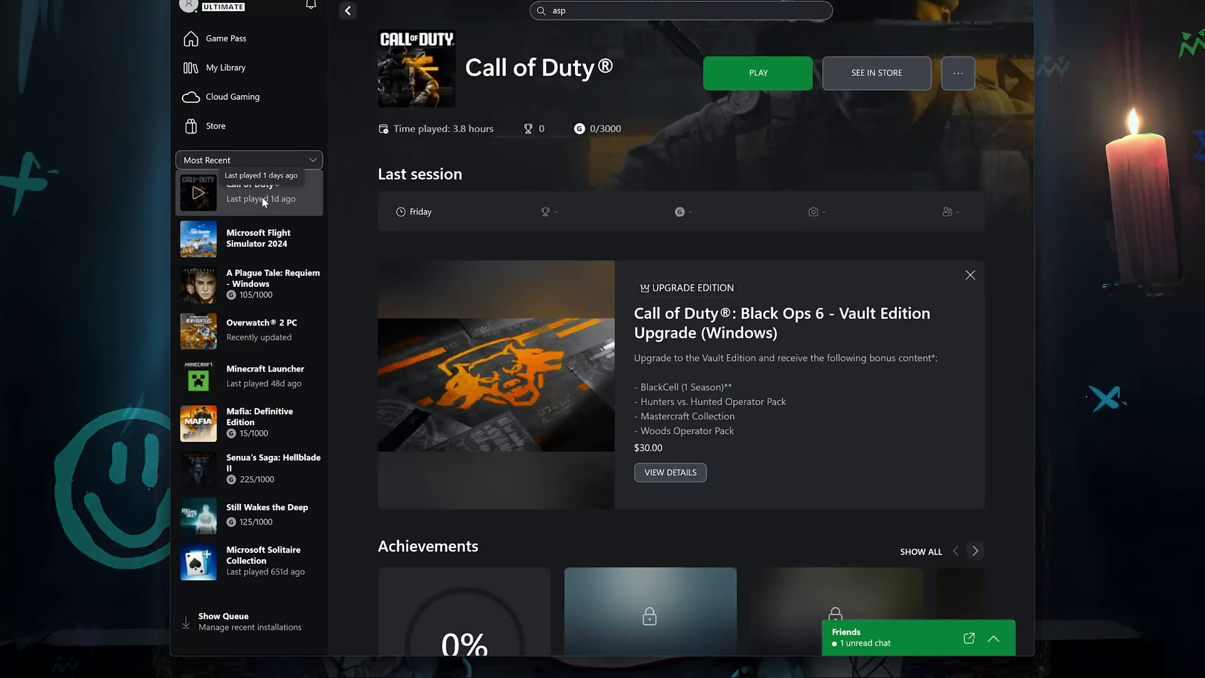
pyautogui.click(947, 74)
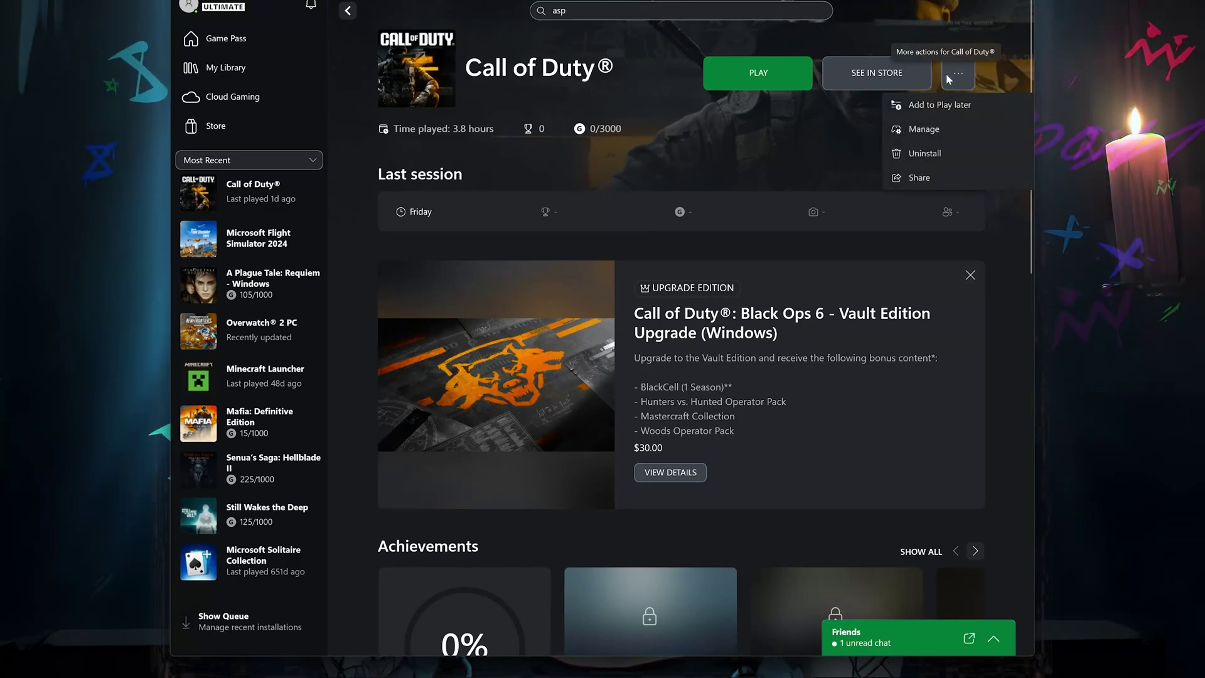
pyautogui.click(943, 128)
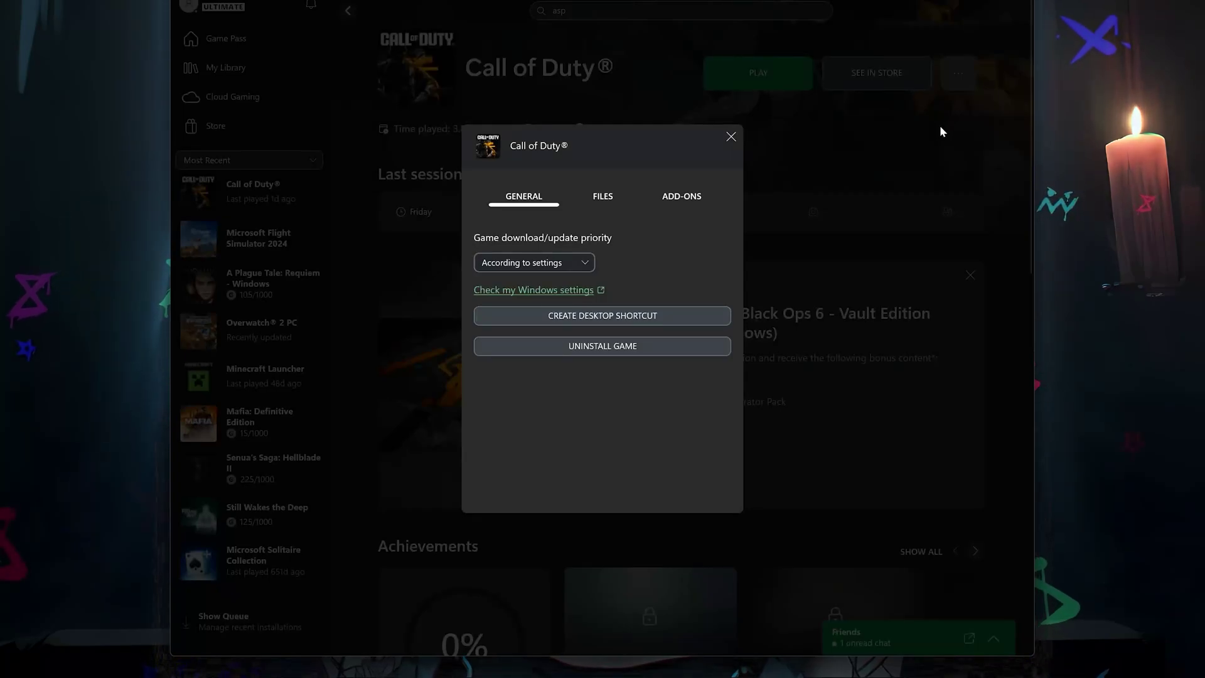
pyautogui.click(590, 199)
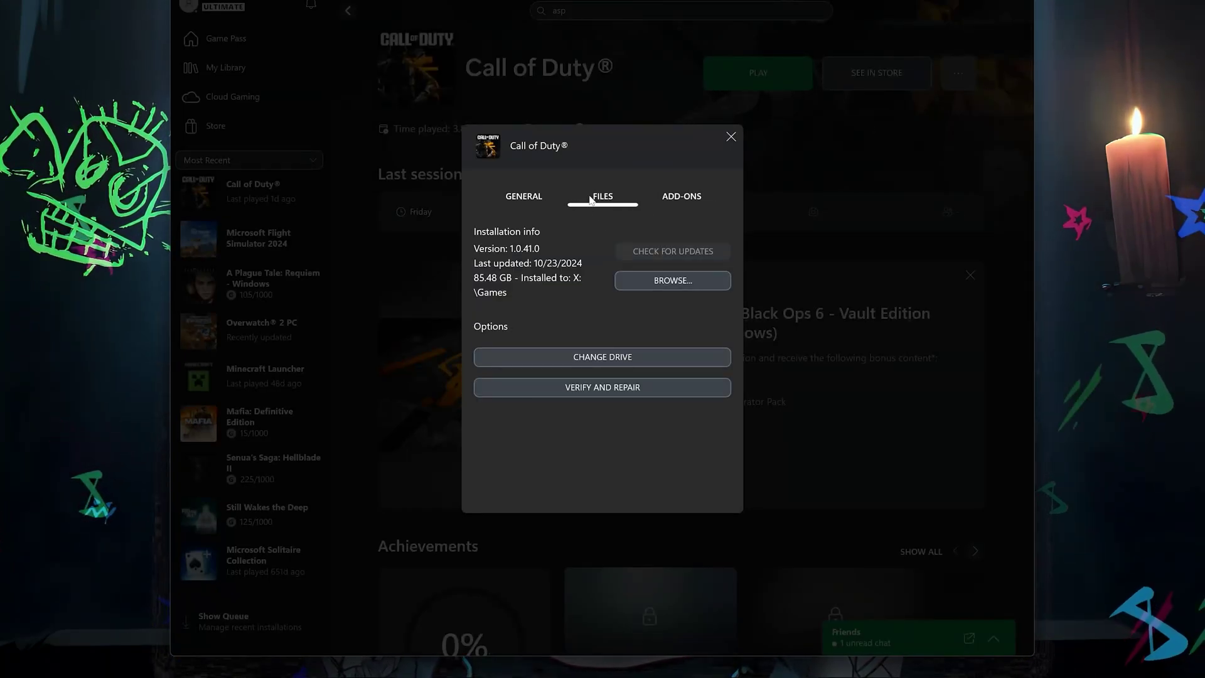
pyautogui.click(620, 358)
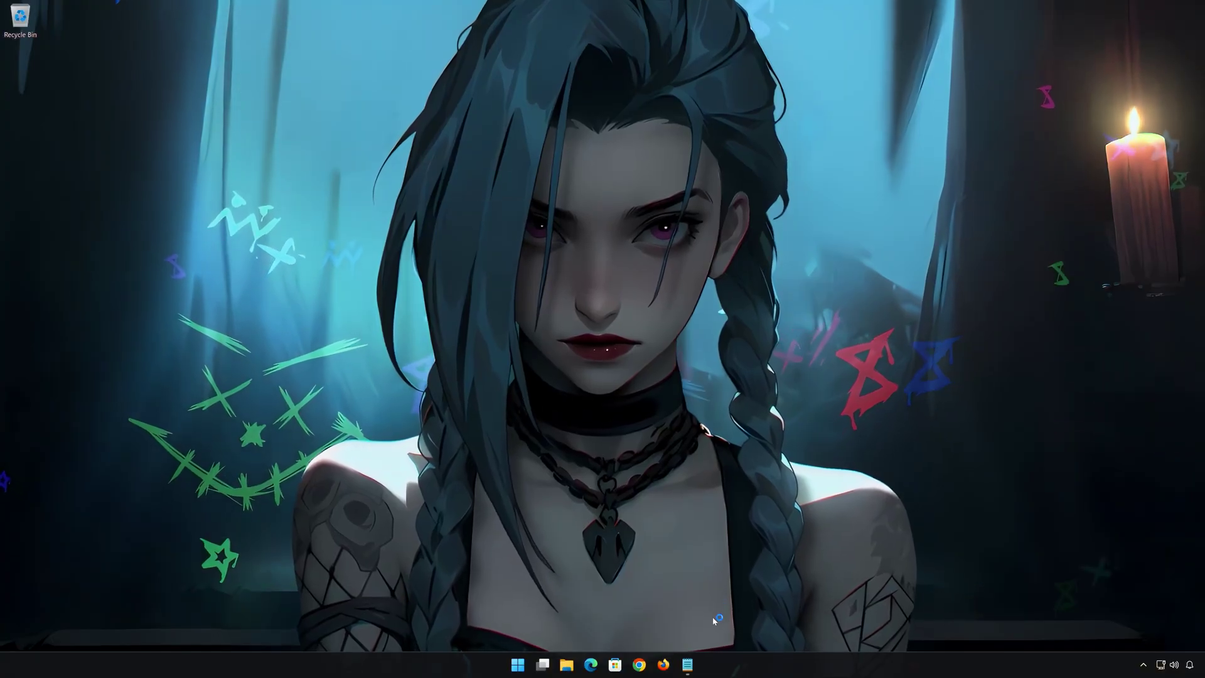
# Copy the saved Xbox support link from Notepad and open it in Firefox
pyautogui.hotkey('alt', 'Tab')
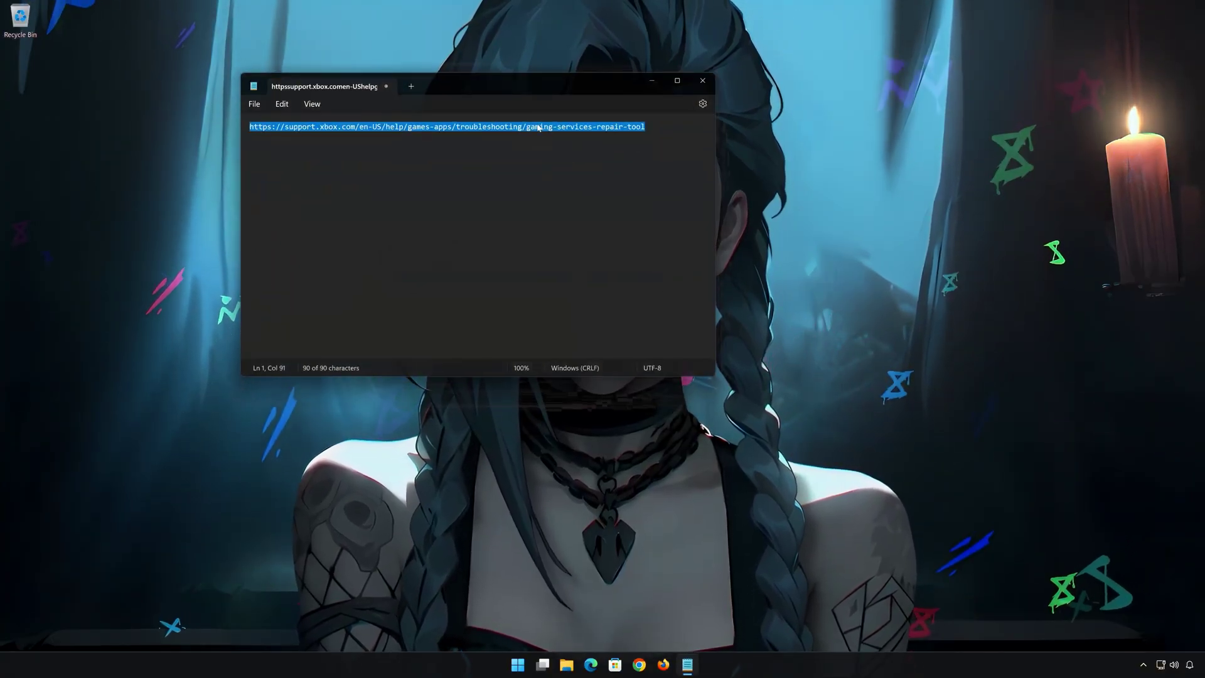
pyautogui.rightClick(541, 126)
pyautogui.click(578, 181)
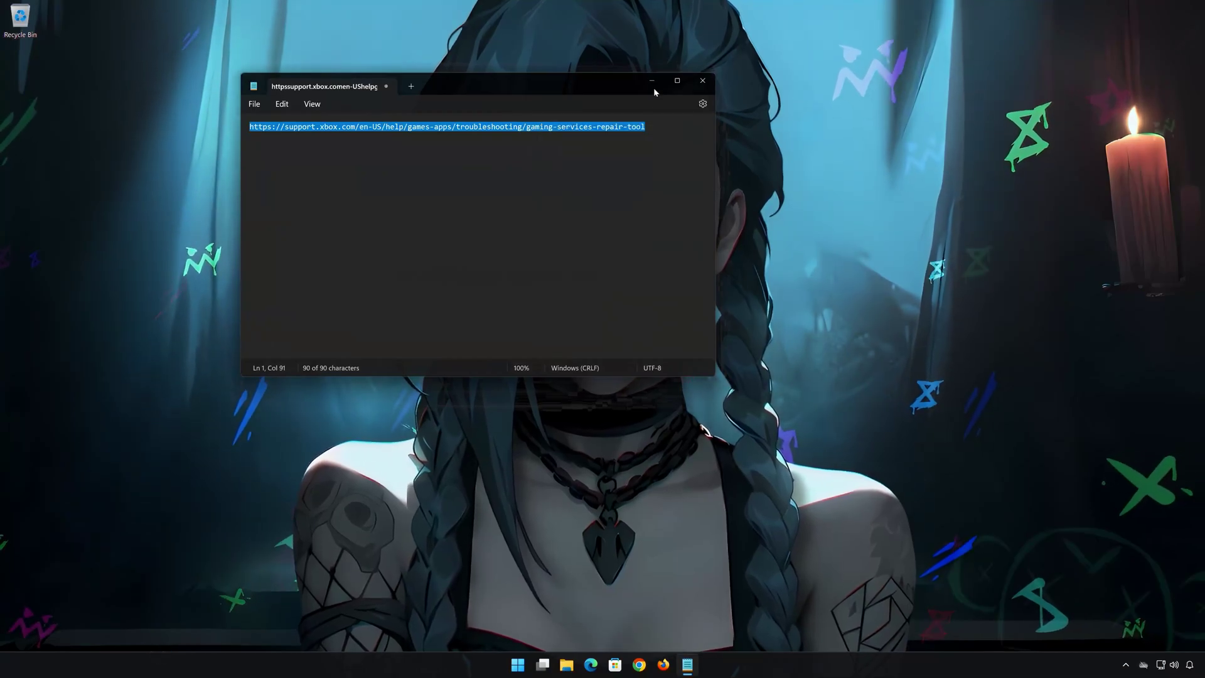
pyautogui.click(653, 81)
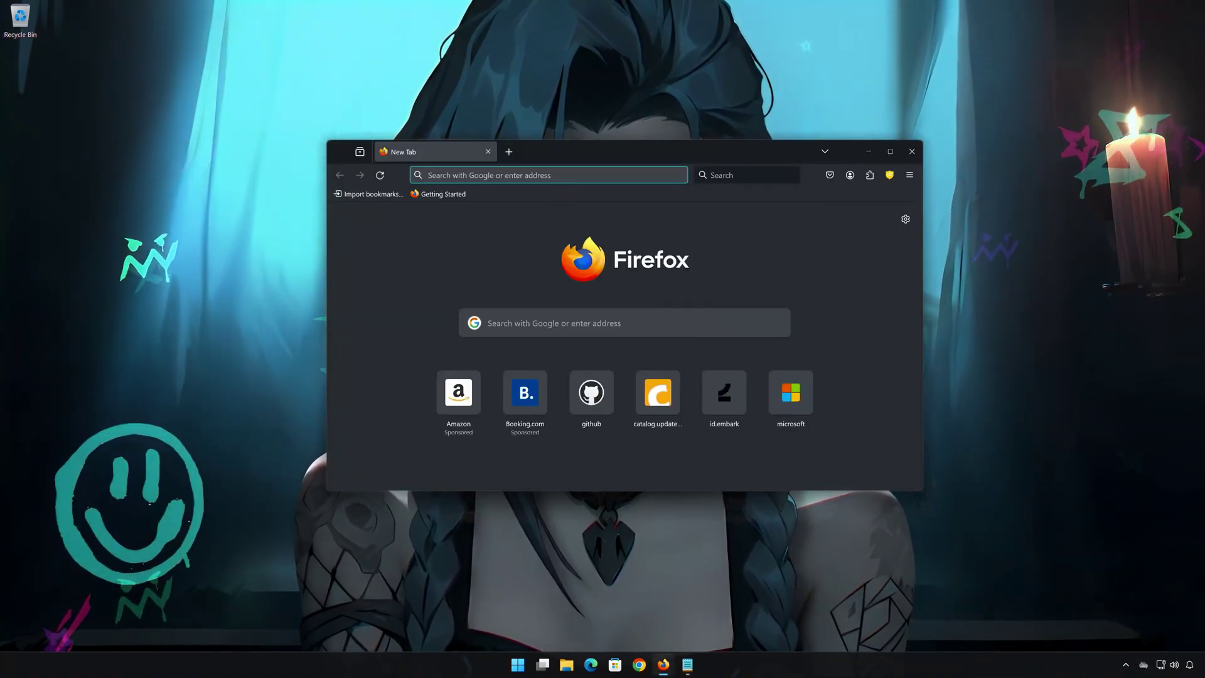
pyautogui.rightClick(561, 175)
pyautogui.click(591, 260)
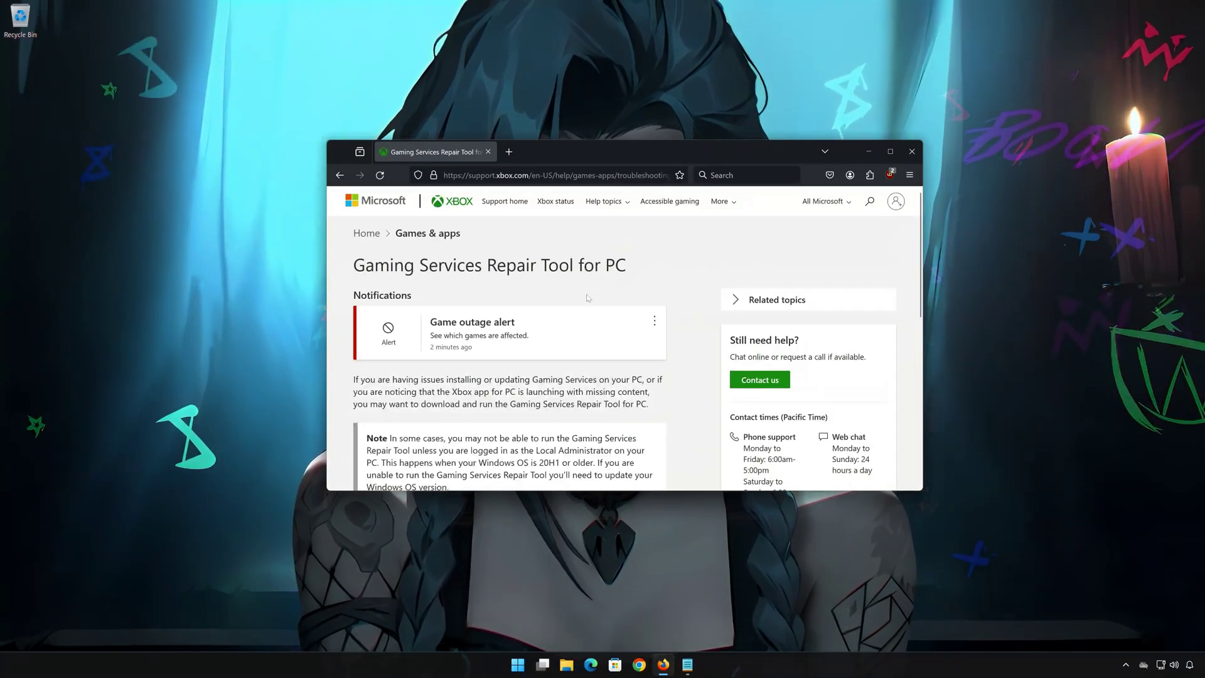
# Download GamingRepairTool.exe from the page's Downloadable version section
pyautogui.scroll(-5, 583, 319)
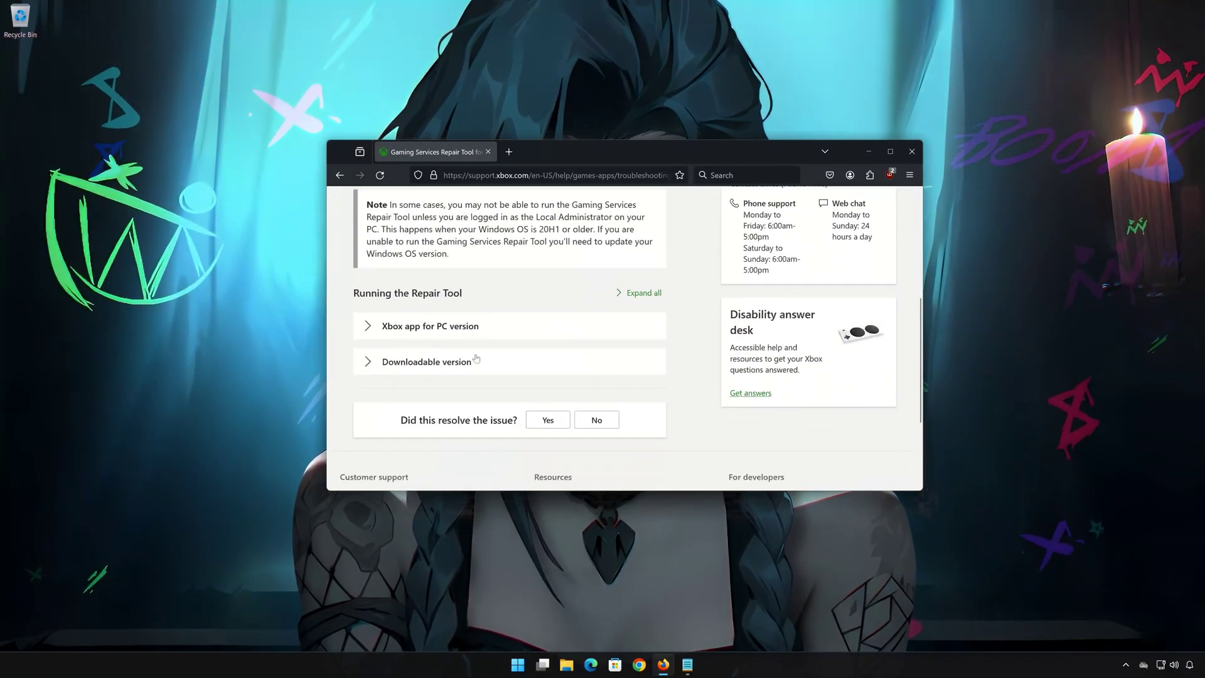
pyautogui.click(369, 364)
pyautogui.scroll(-10, 532, 373)
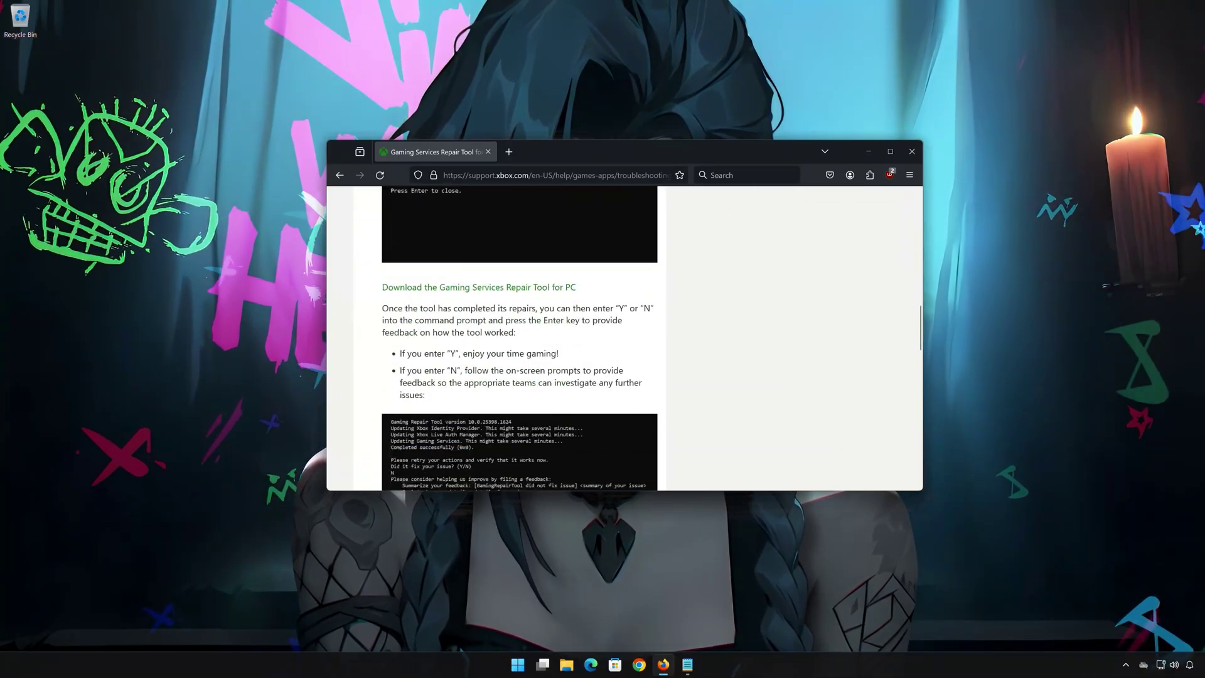
pyautogui.click(498, 294)
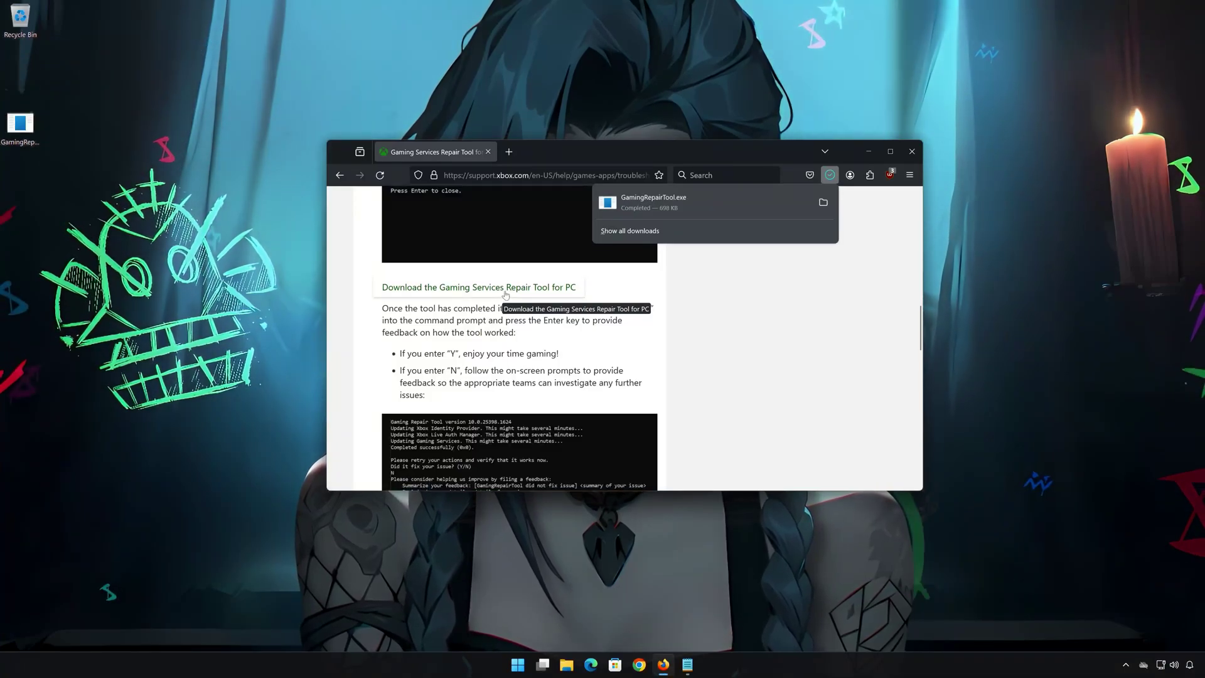
pyautogui.press('Escape')
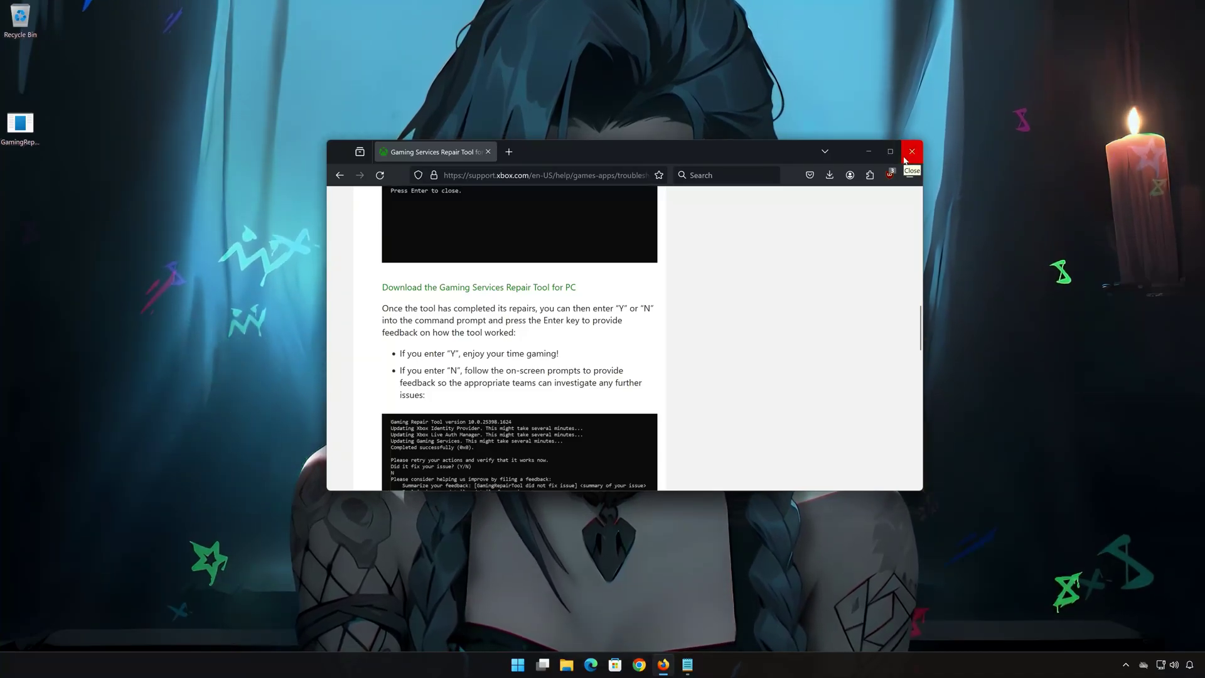
# Close Firefox and run GamingRepairTool.exe as administrator, approving both UAC prompts
pyautogui.click(911, 152)
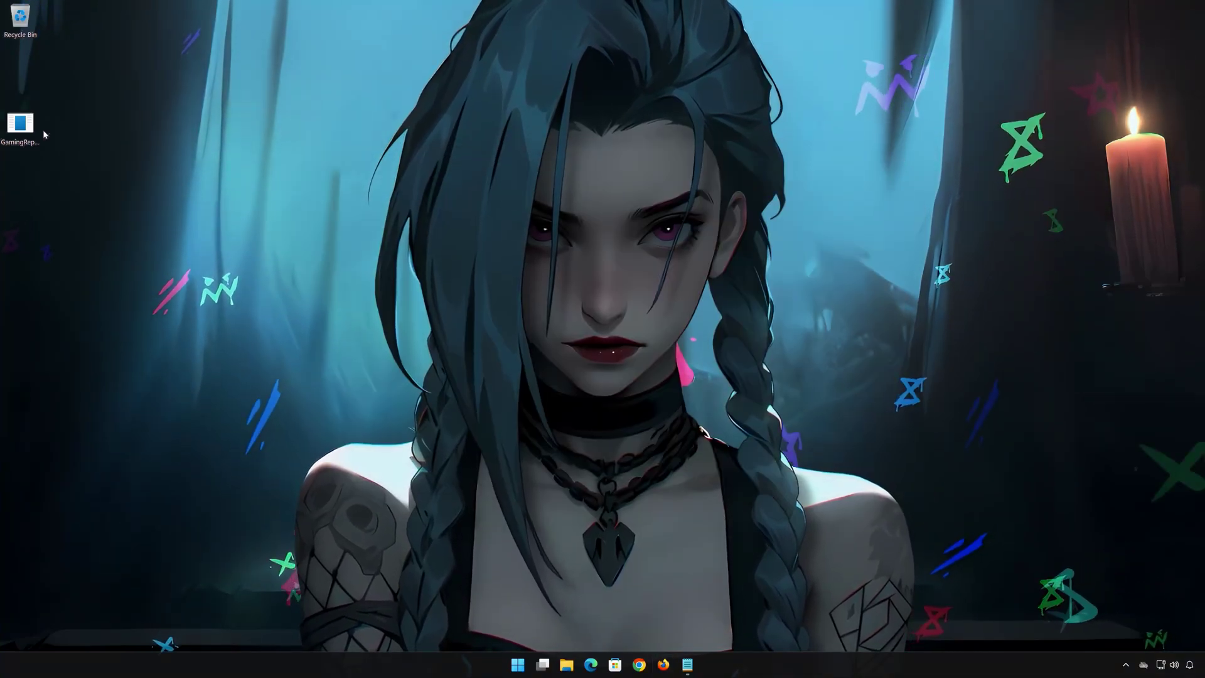
pyautogui.rightClick(21, 138)
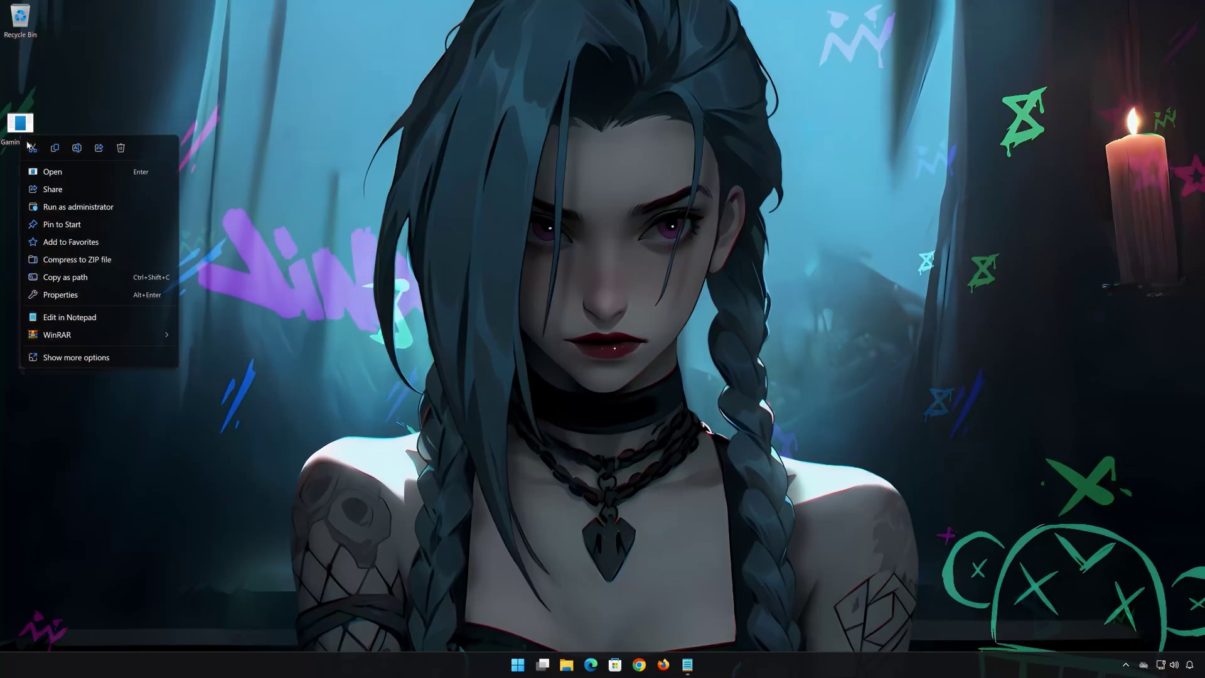
pyautogui.click(78, 207)
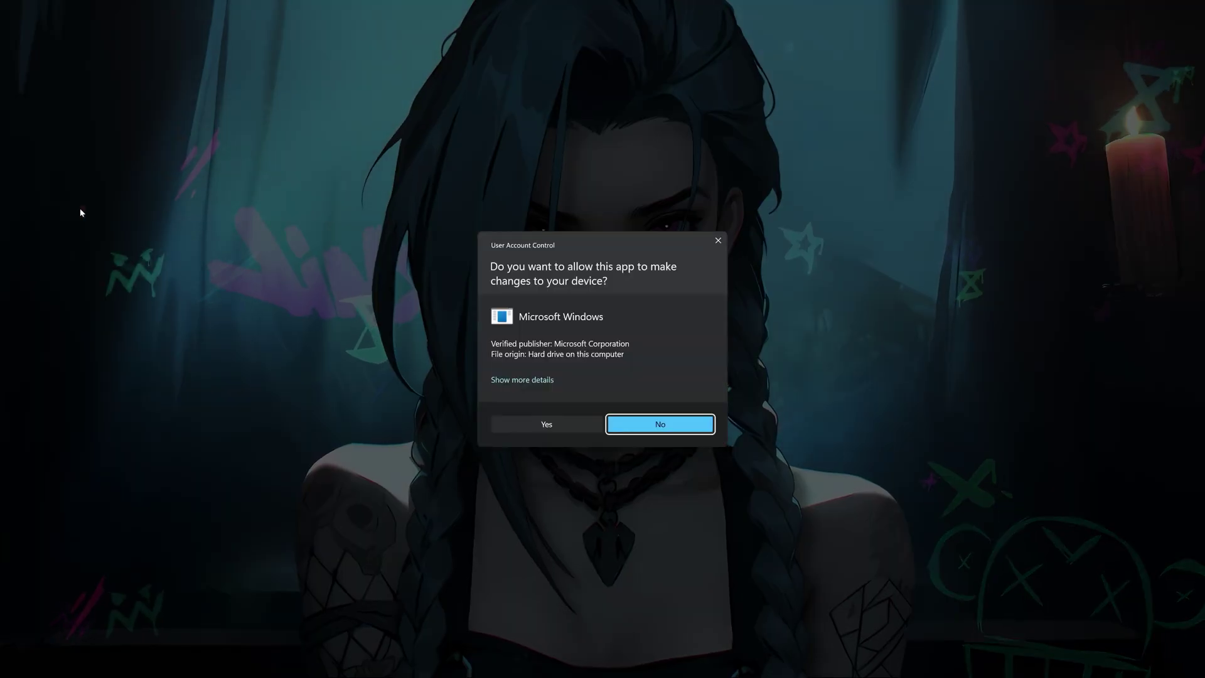
pyautogui.click(548, 425)
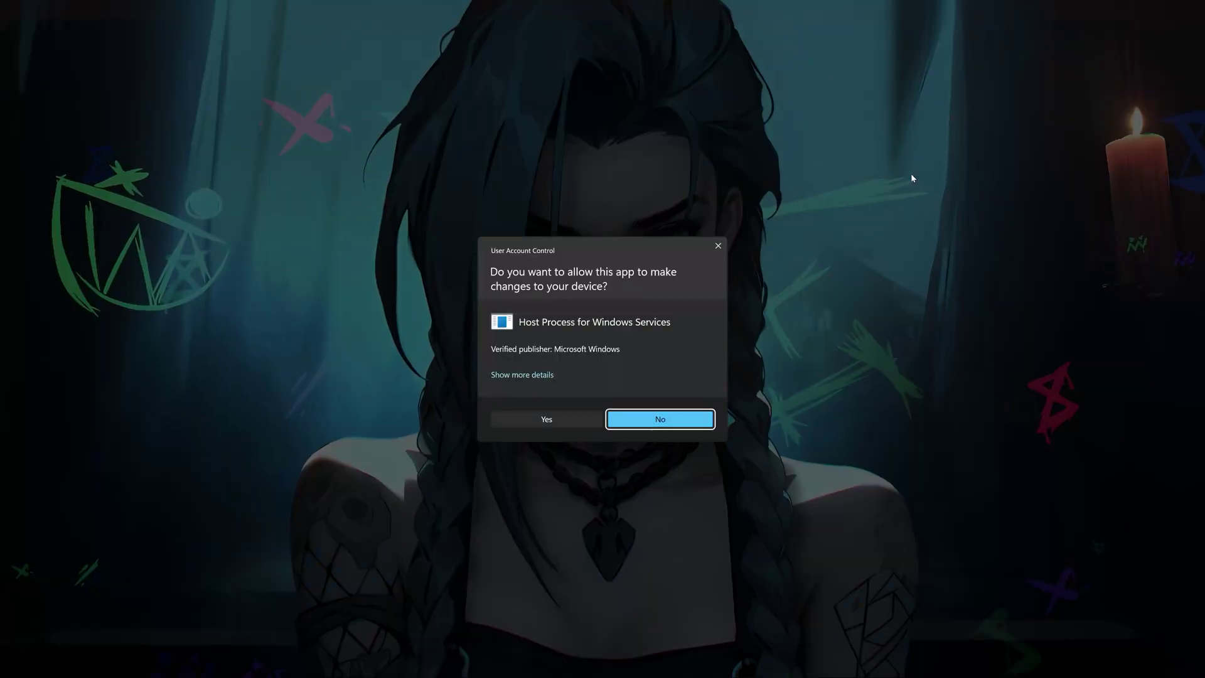
pyautogui.click(555, 423)
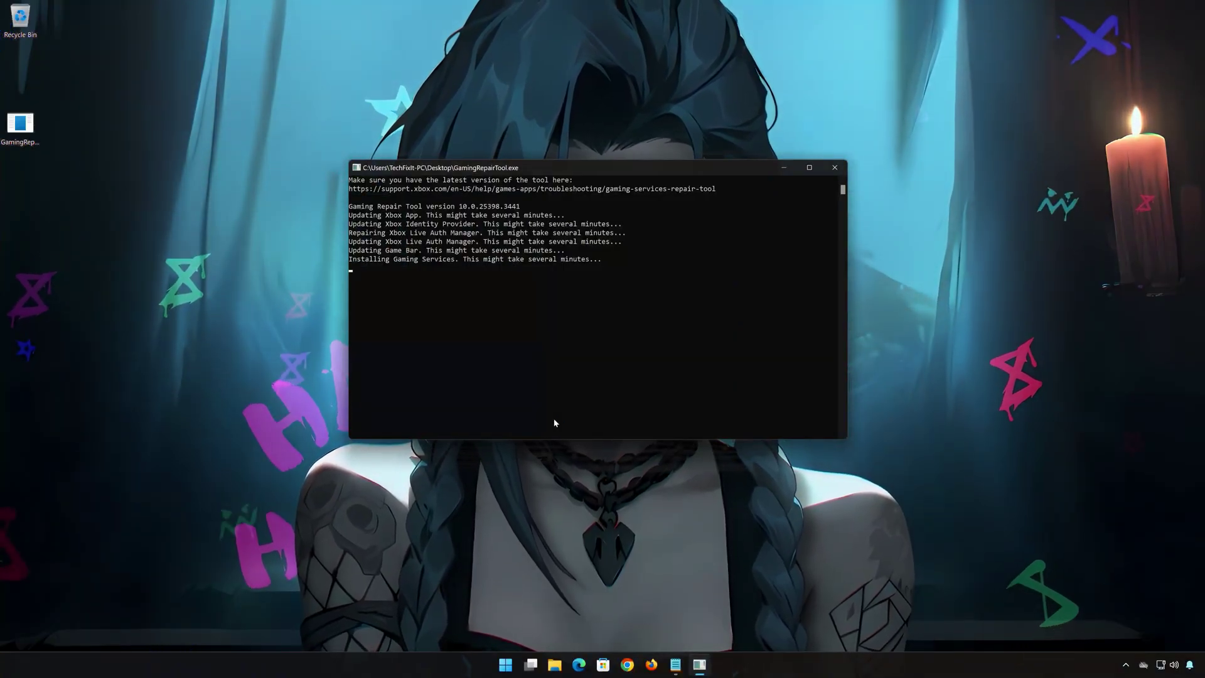